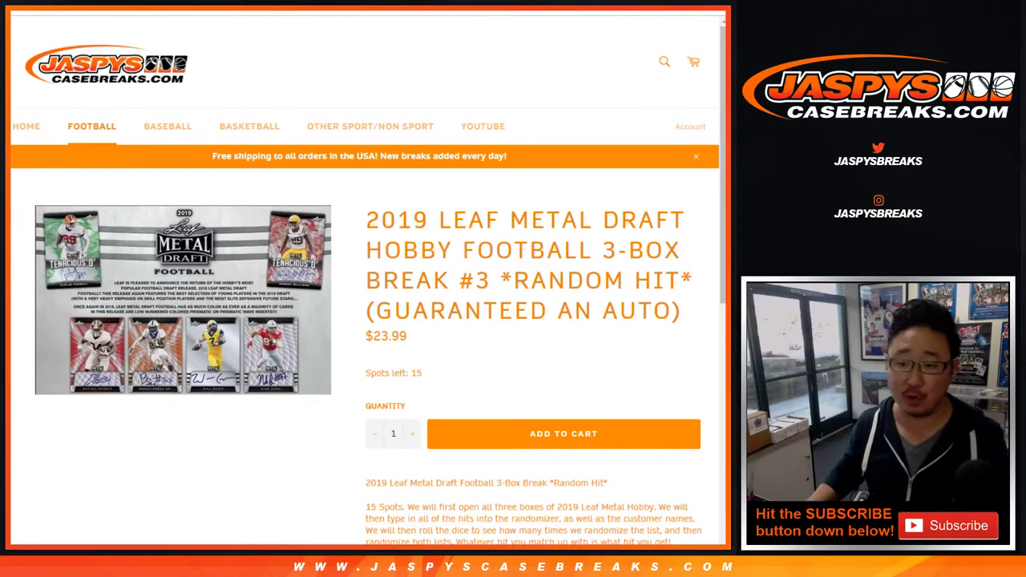
- Check the empty break spreadsheet, then return to the empty List Randomizer page
key("ctrl+Tab")
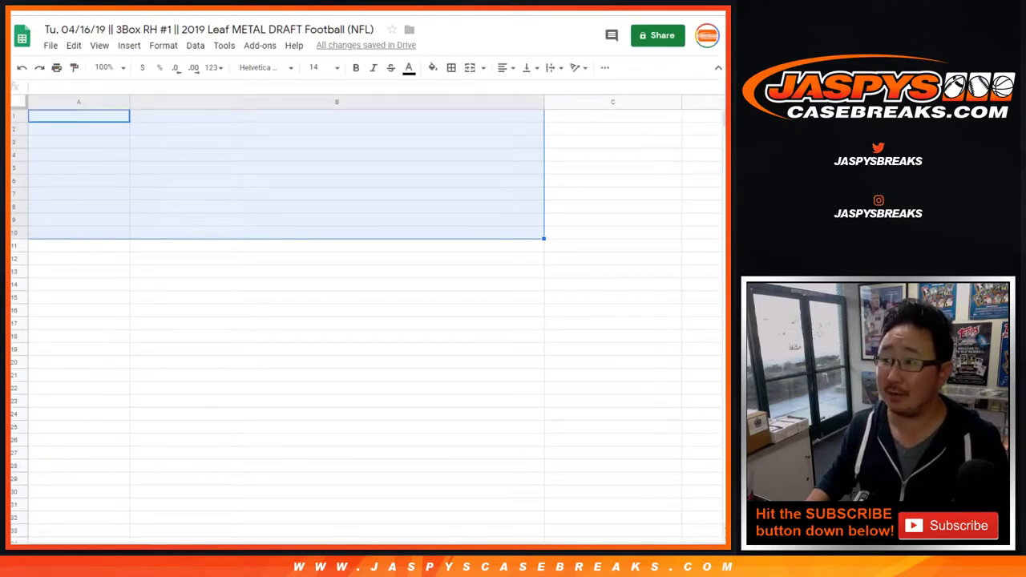
key("ctrl+Tab")
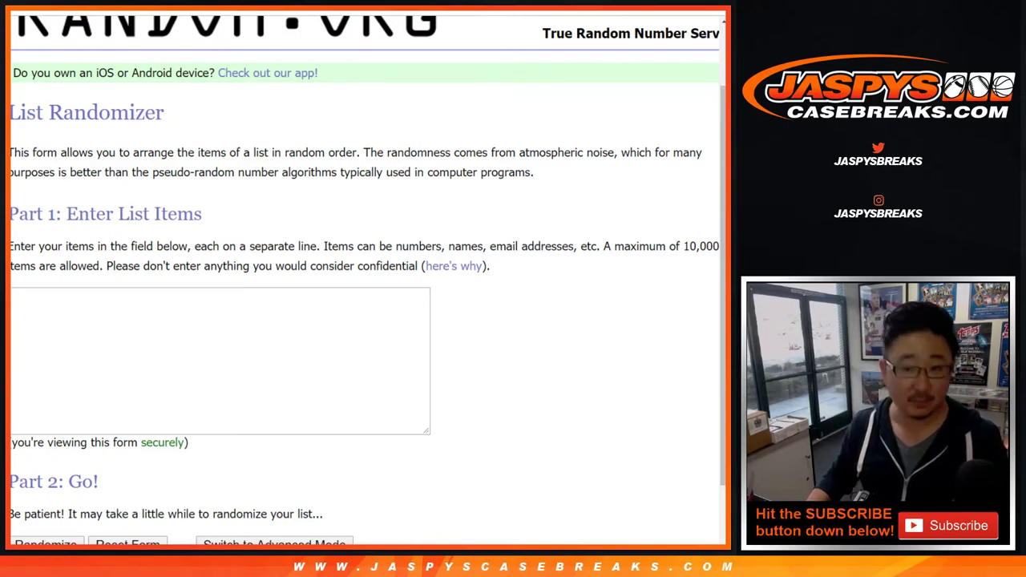
key("ctrl+v")
scroll(368, 320, "down", 2)
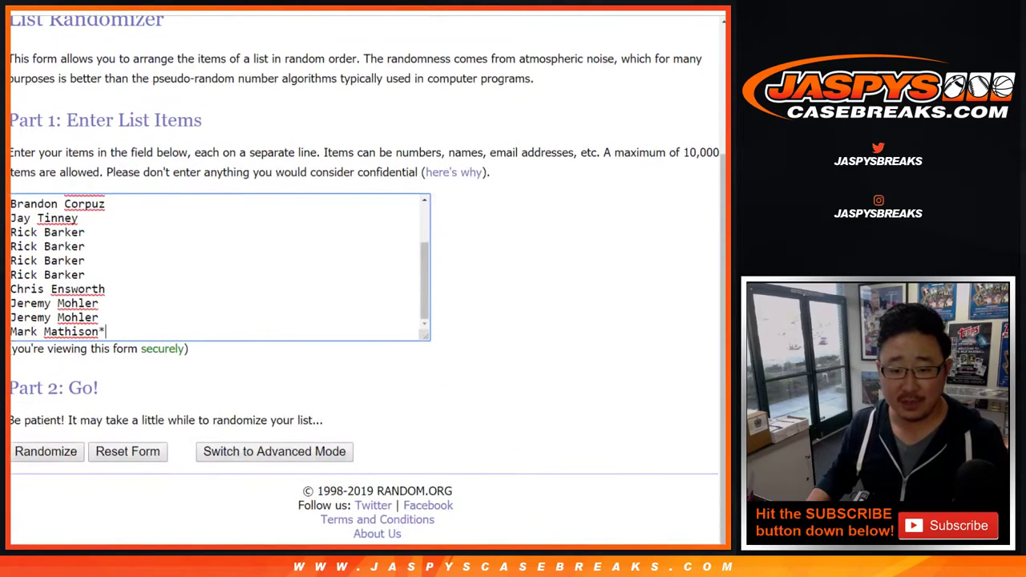
left_click_drag(429, 366, 431, 447)
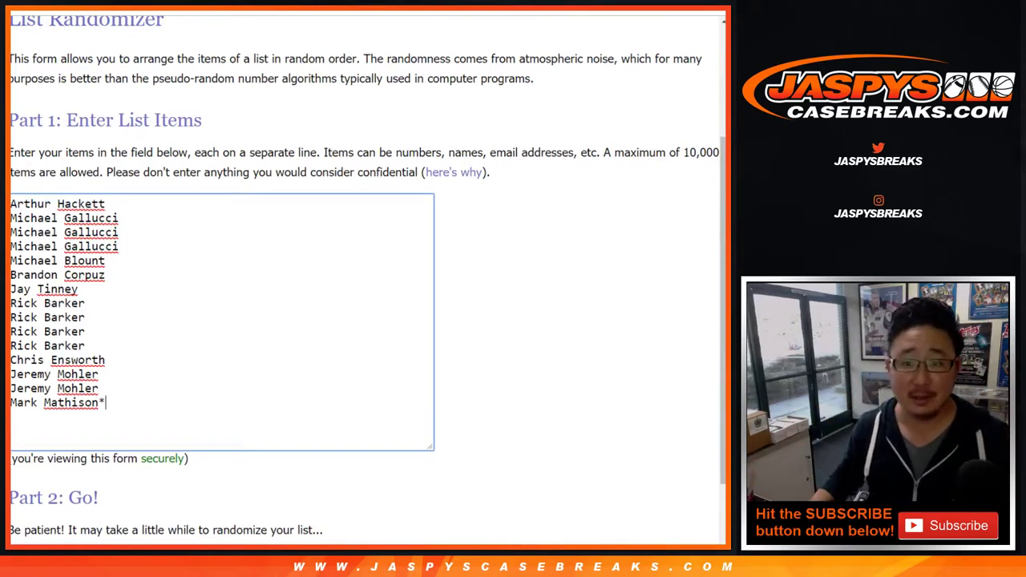
scroll(365, 281, "down", 2)
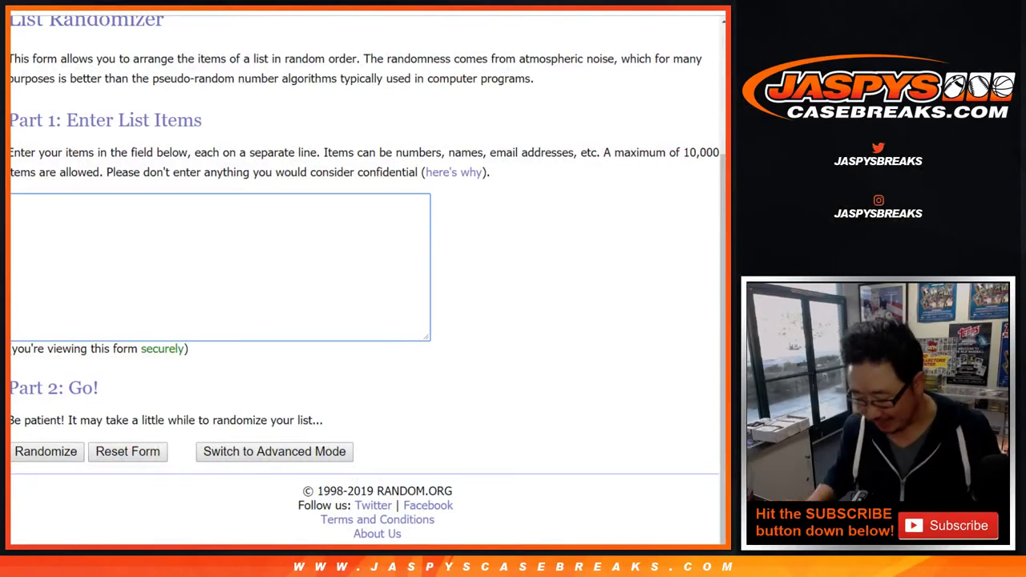
- Enter DAVID SILLS V, PARRIS CAMPBELL, JACE STERNBERGER, CHRISTIAN WILKINS and DREW LOCK, one per line
type("DAVID SILLS V")
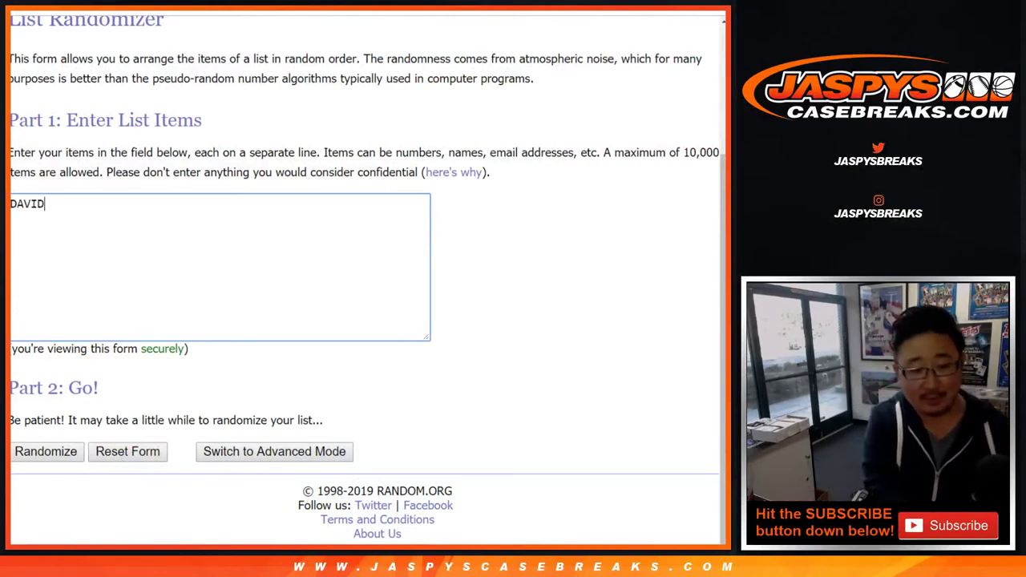
key("Return")
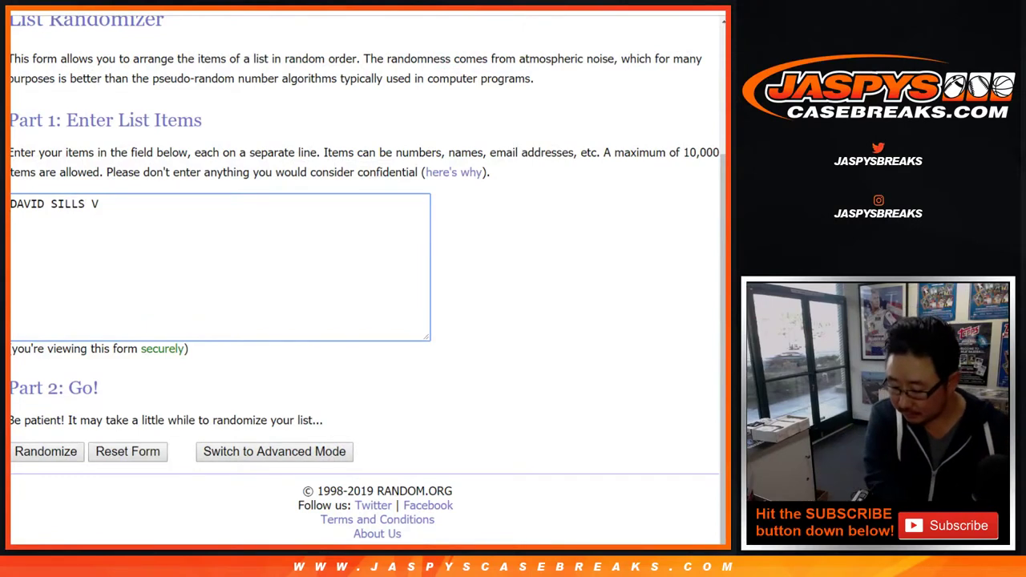
type("PARRI C")
key("BackSpace")
key("BackSpace")
type("S CAMPBELL")
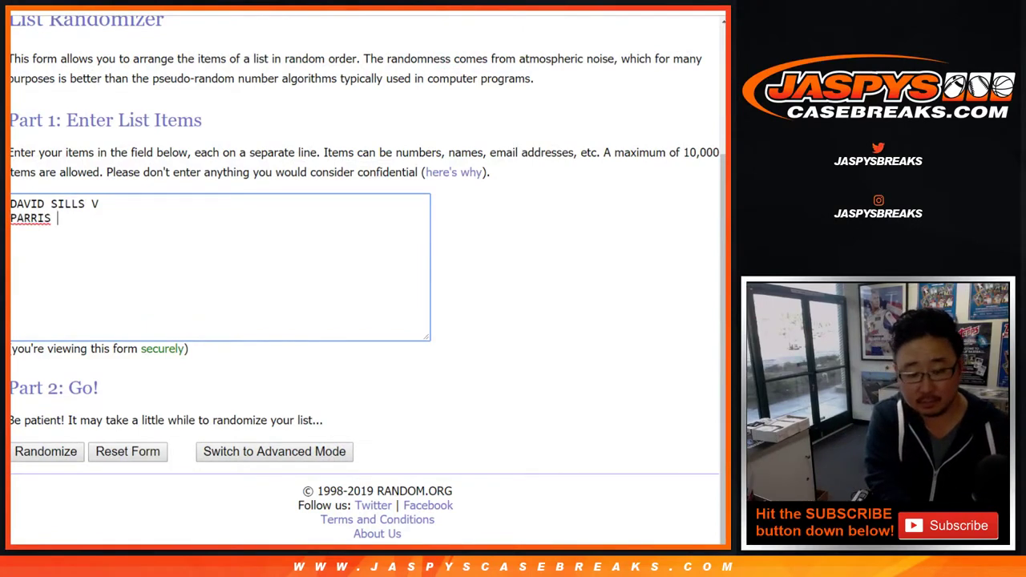
key("Return")
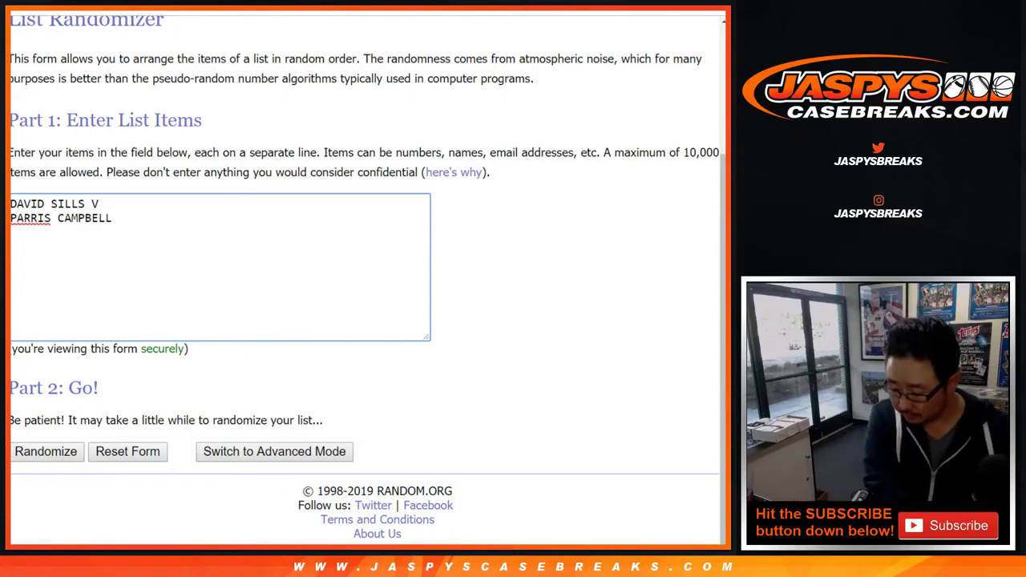
type("JACE STERNBERG")
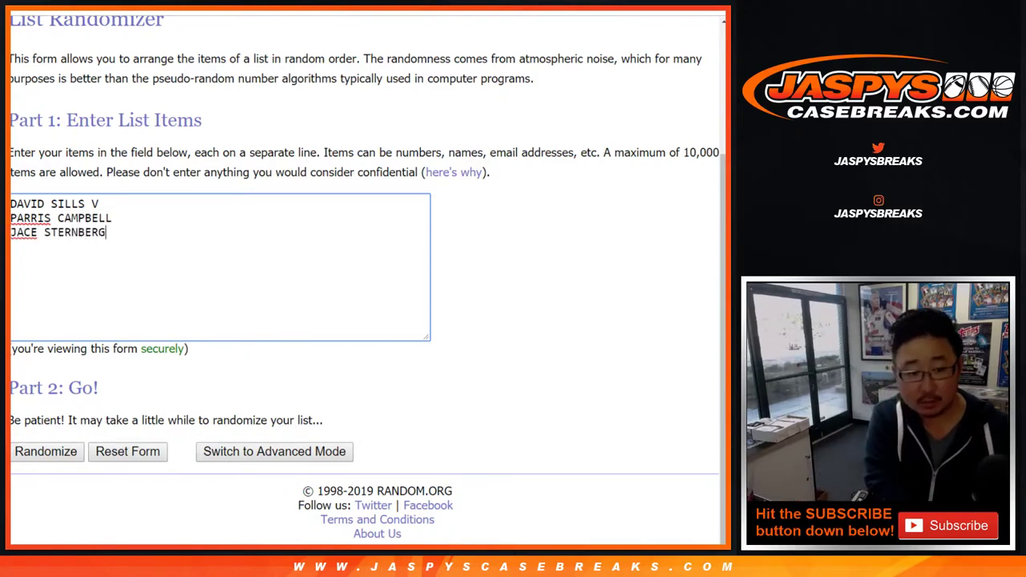
type("ER")
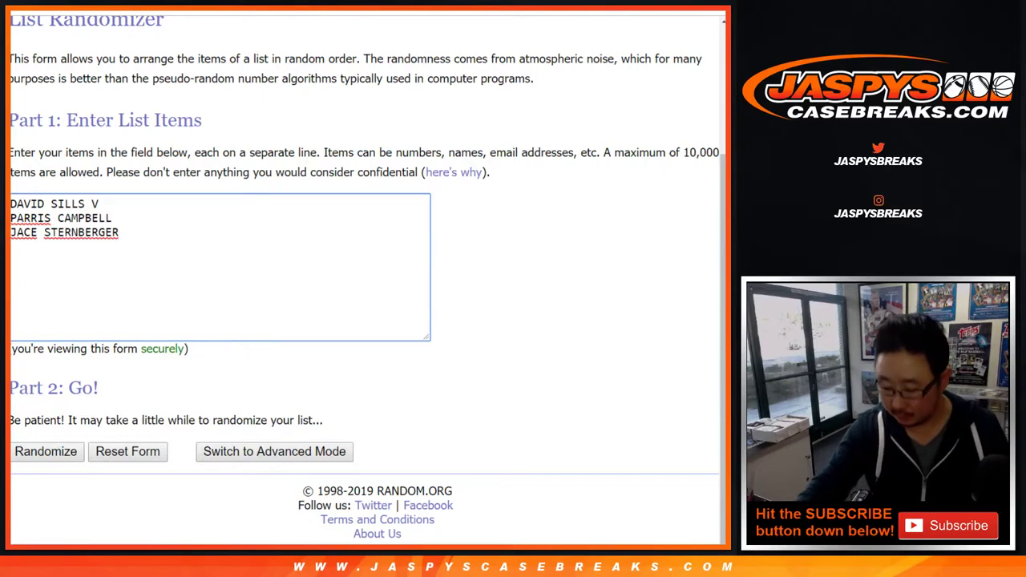
key("Return")
type("CHRI")
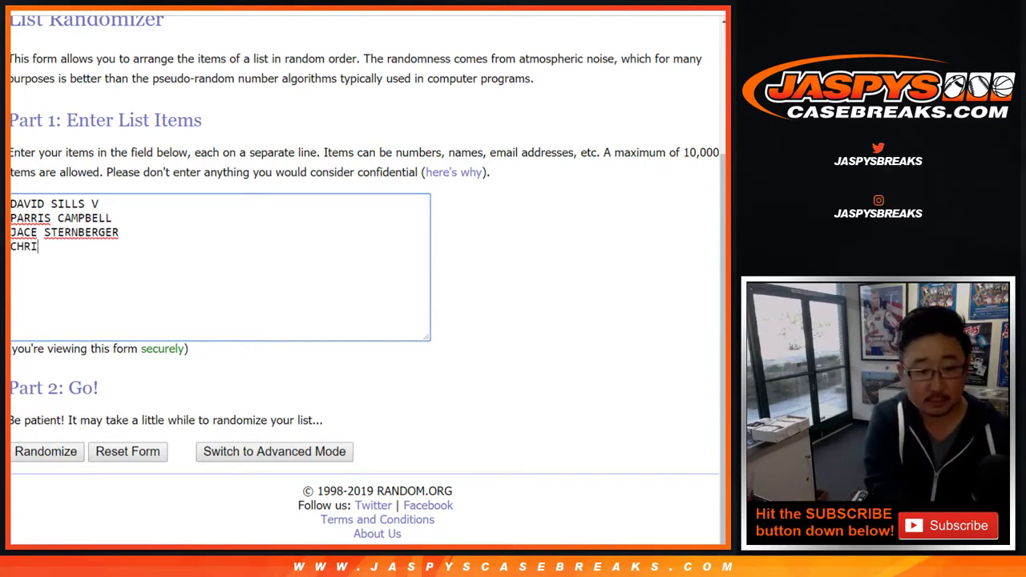
type("STIAN WILKINS")
key("Return")
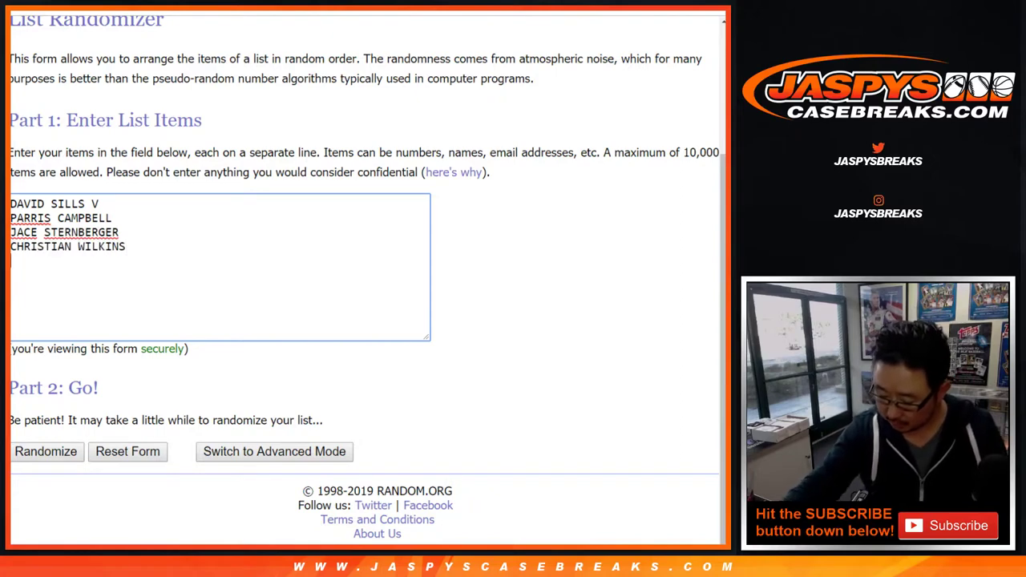
type("DREW LOCK")
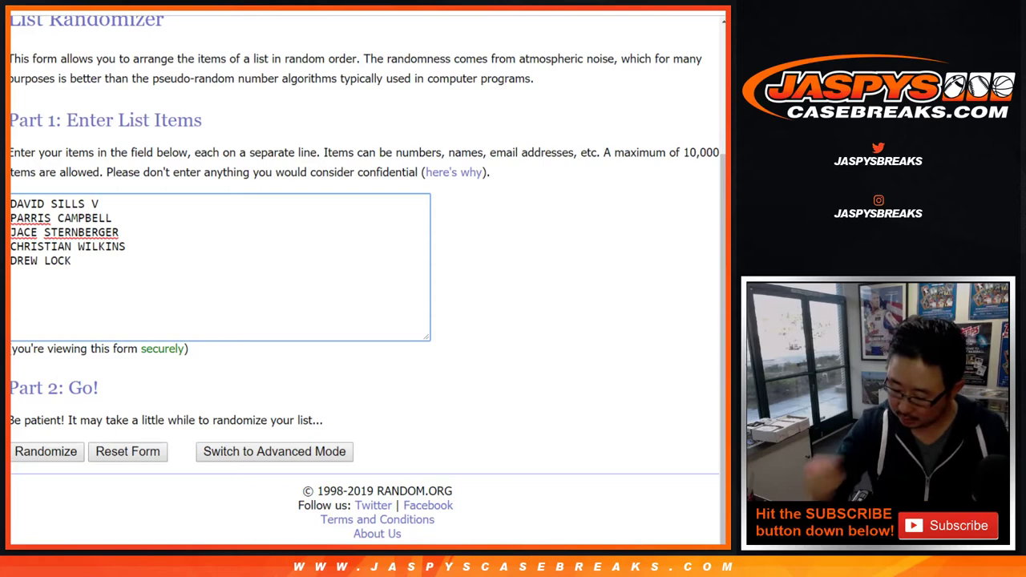
key("Return")
- Add MIKE WEBER - STATE PRIDE, TRAYVEON WILLIAMS, CALEB WILSON, ALEX BARNES and NICK BOSA
type("MIKE ")
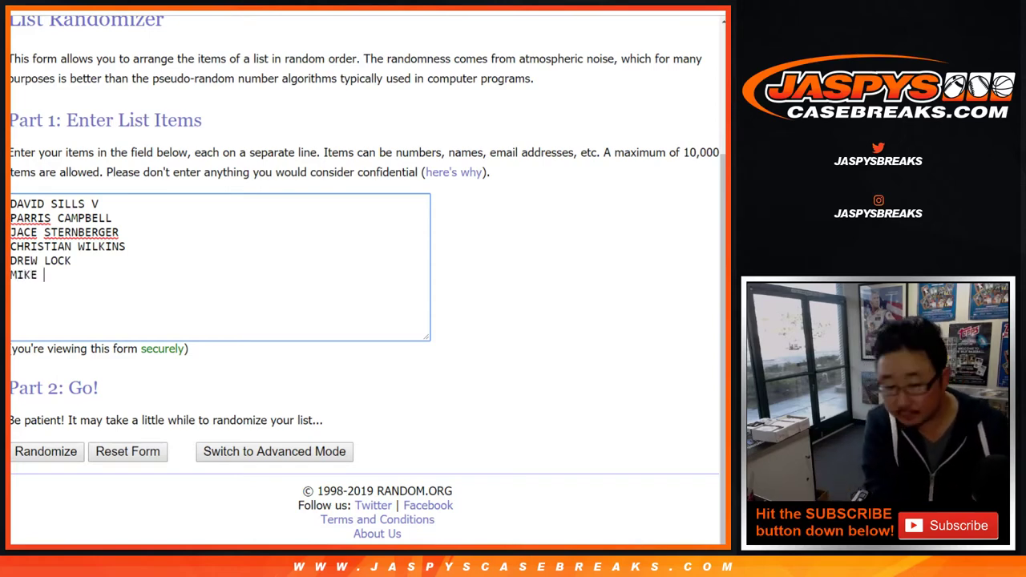
type("WEBER STAT")
key("BackSpace")
key("BackSpace")
key("BackSpace")
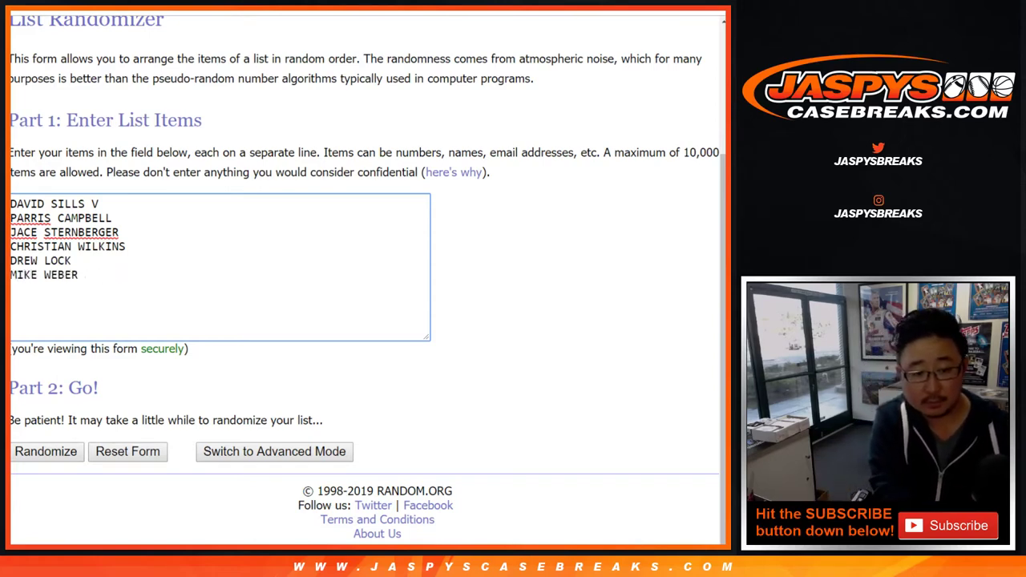
type("- STATE PRID")
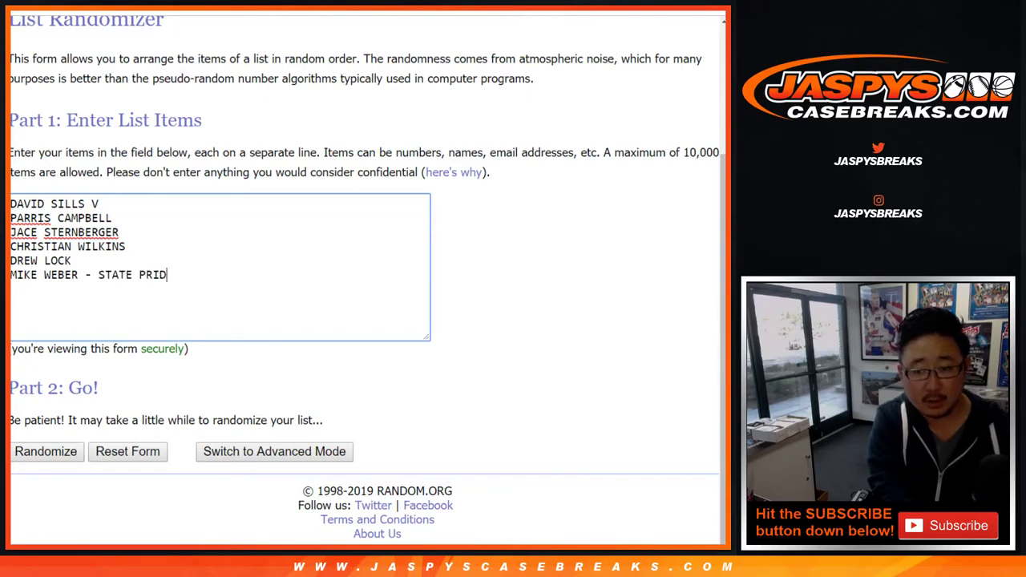
type("E")
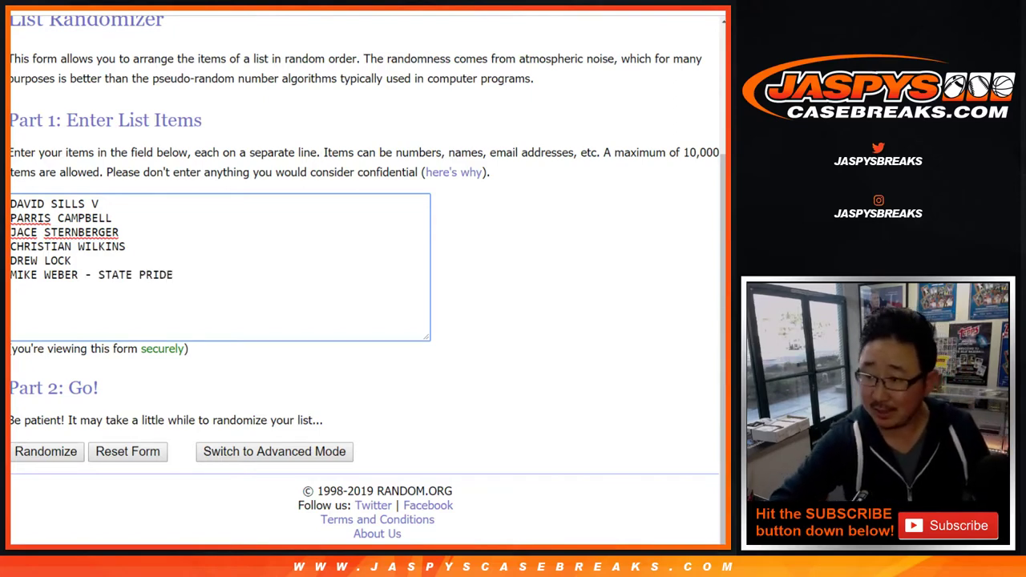
key("Return")
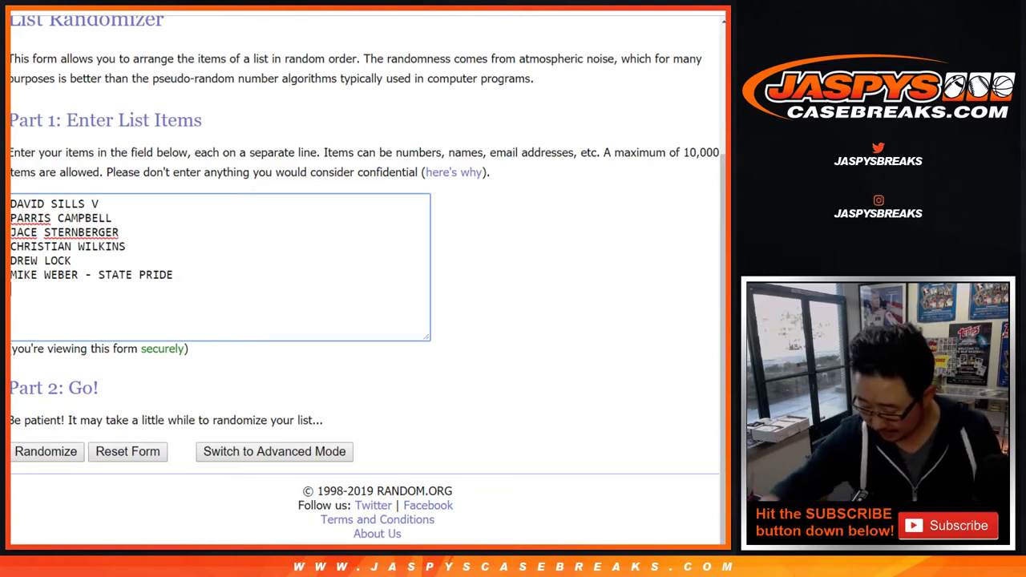
type("TRAYV")
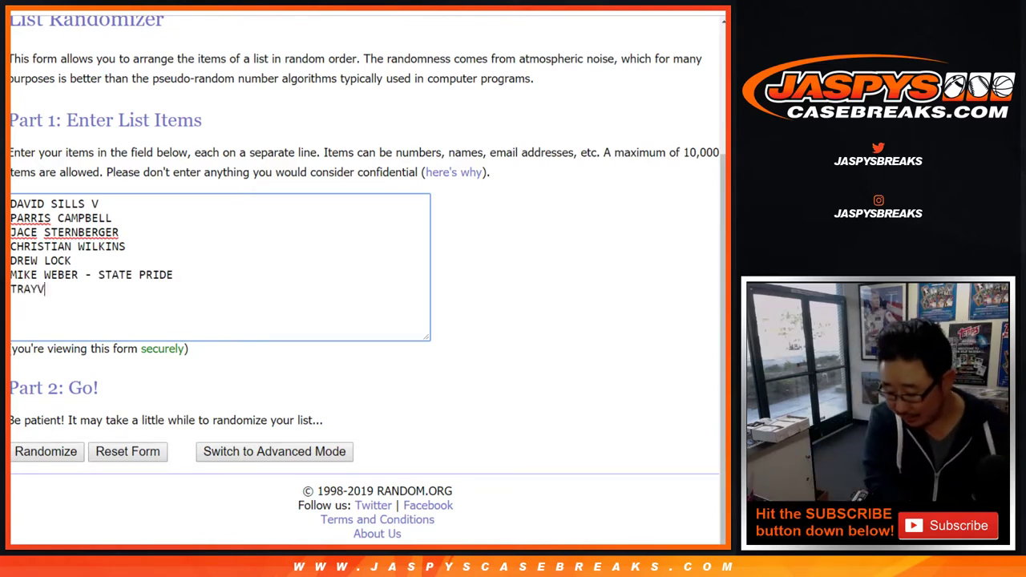
type("EON WILLIAMS")
key("Return")
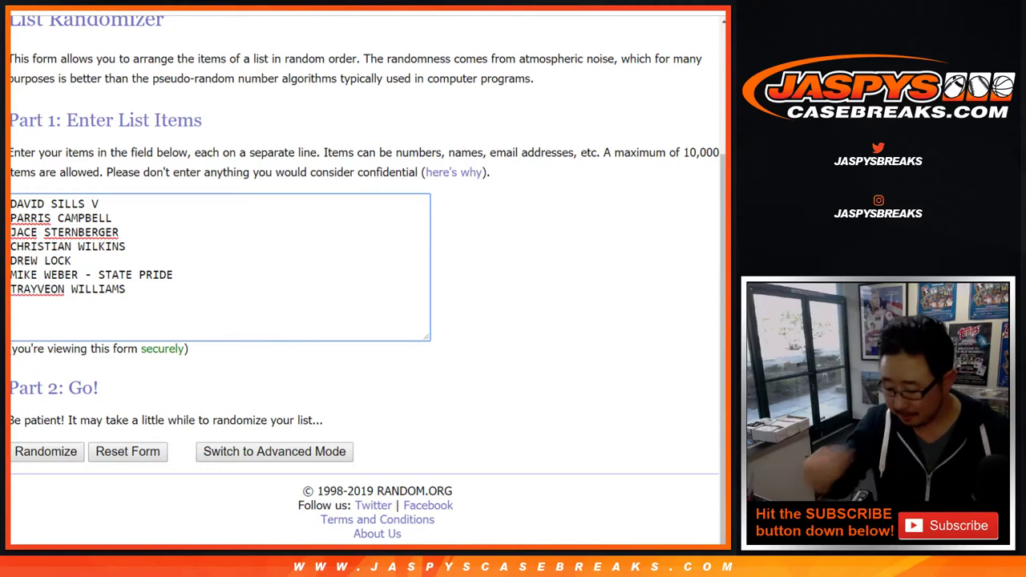
type("CAL")
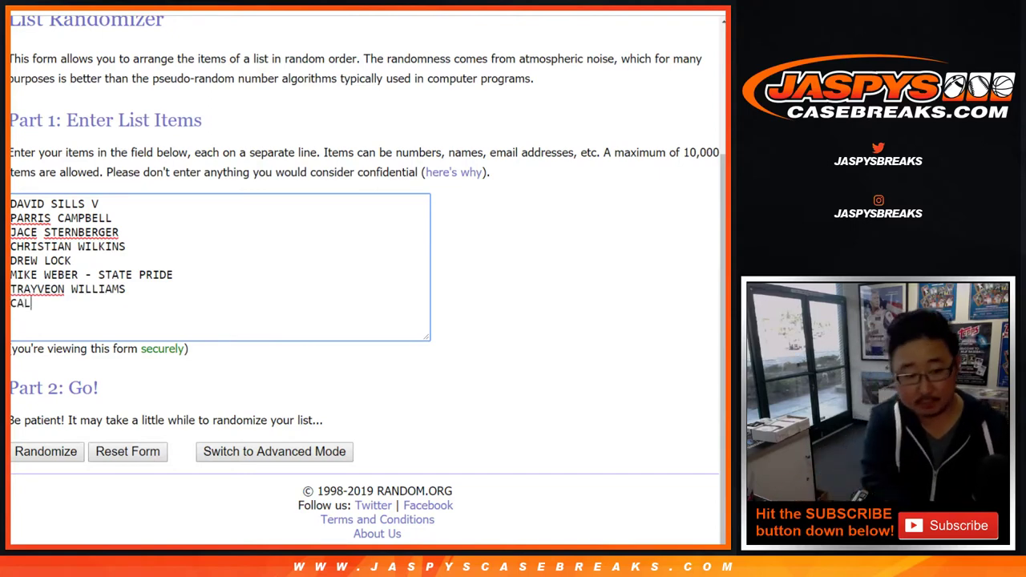
type("EB WILSON")
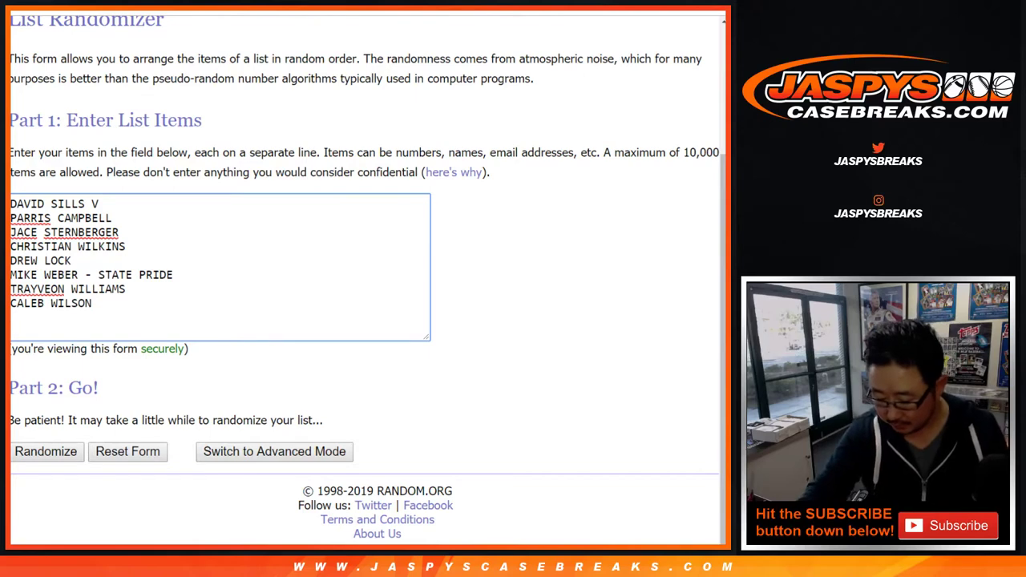
key("Return")
type("ALEX BARNES")
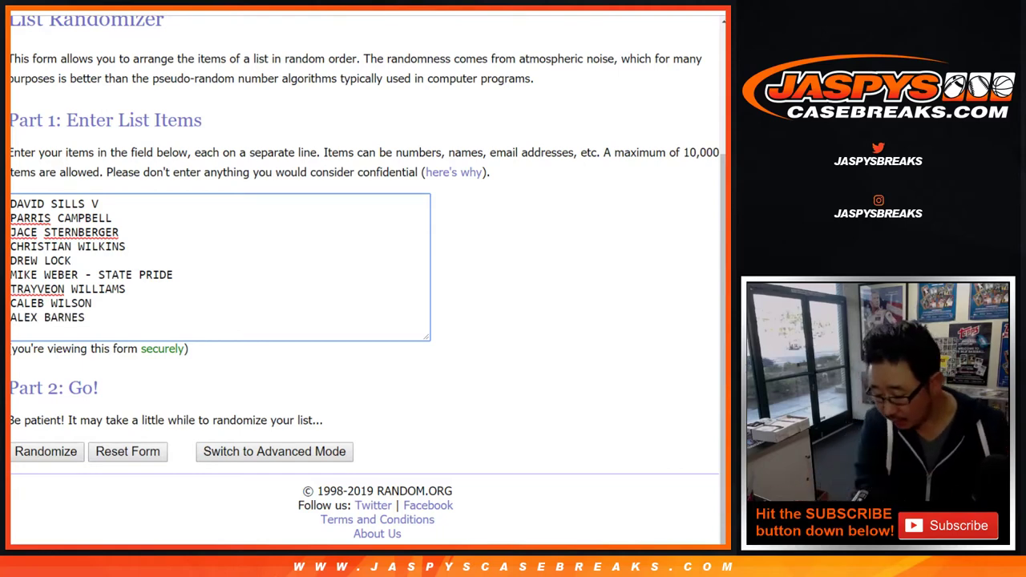
key("Return")
type("NICK BOX")
key("BackSpace")
type("SA")
key("Return")
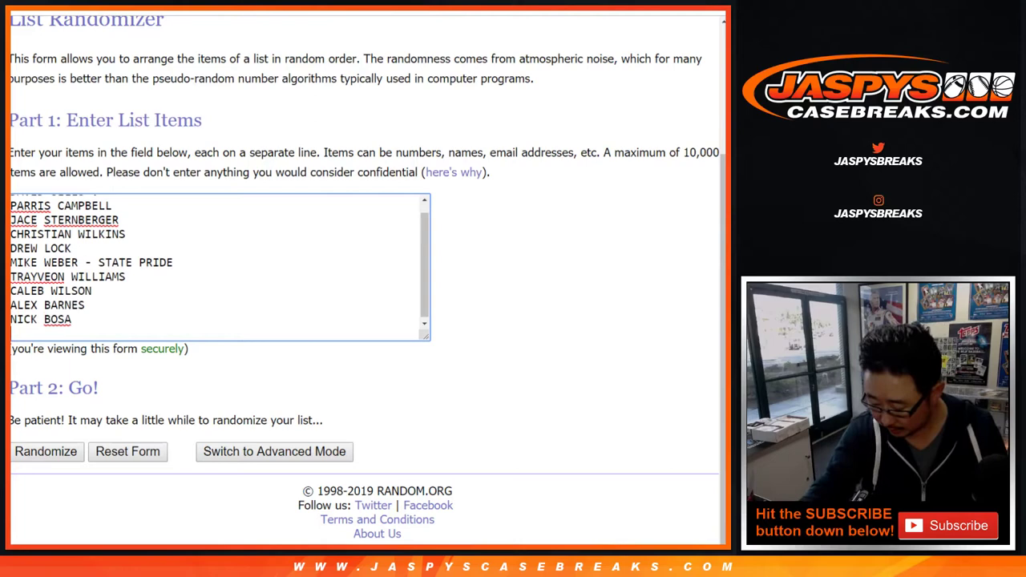
- Add HAKEEM BUTLER, STANELY MORGAN JR, DEVVIN BUSH II, DAMARKUS LODGE, and begin MARQUISE BROWN - REDEMP
type("HAKEEK")
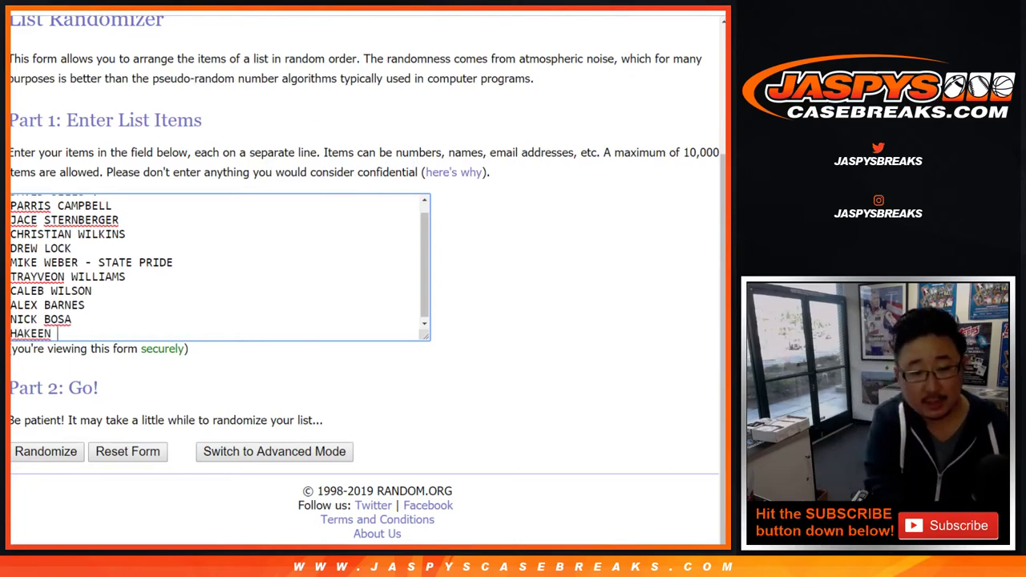
key("BackSpace")
type("M BUTLER")
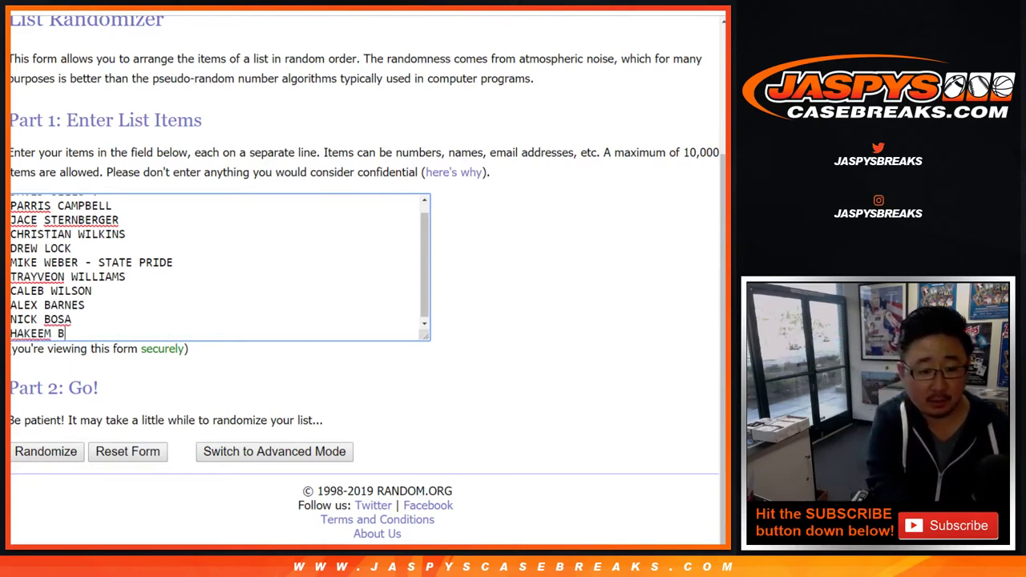
key("Return")
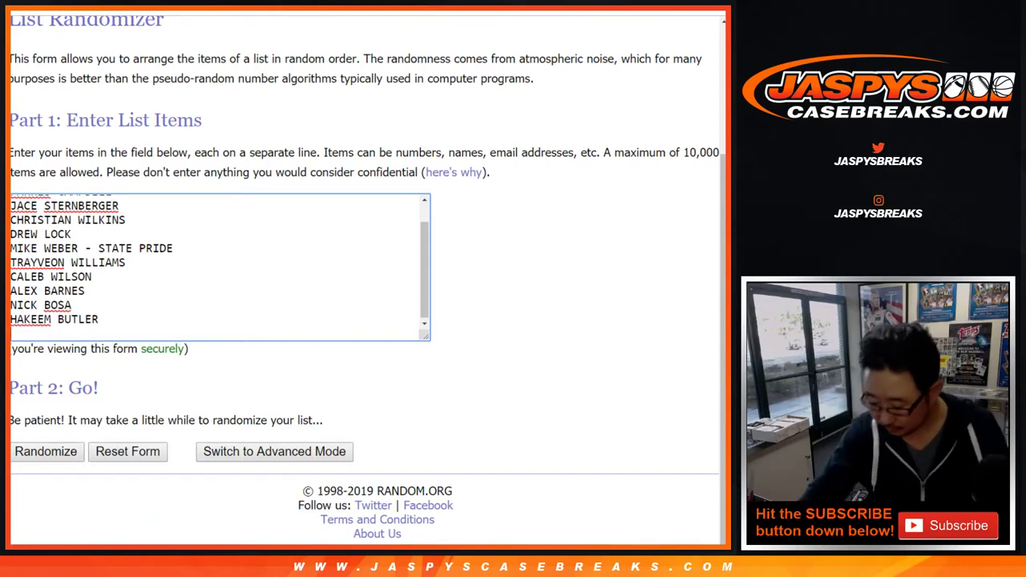
type("STA")
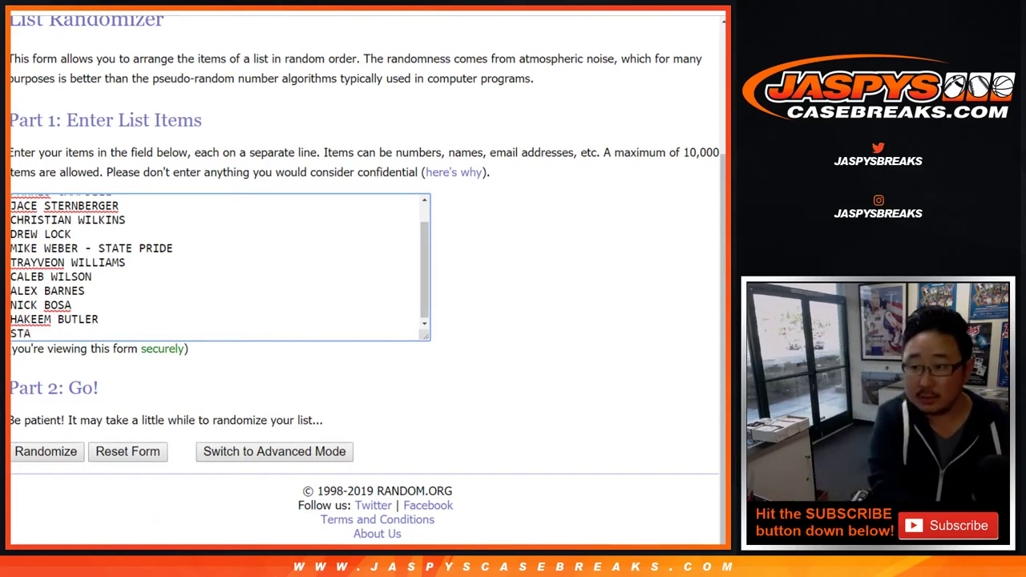
type("NELY MRO")
key("BackSpace")
key("BackSpace")
type("OR")
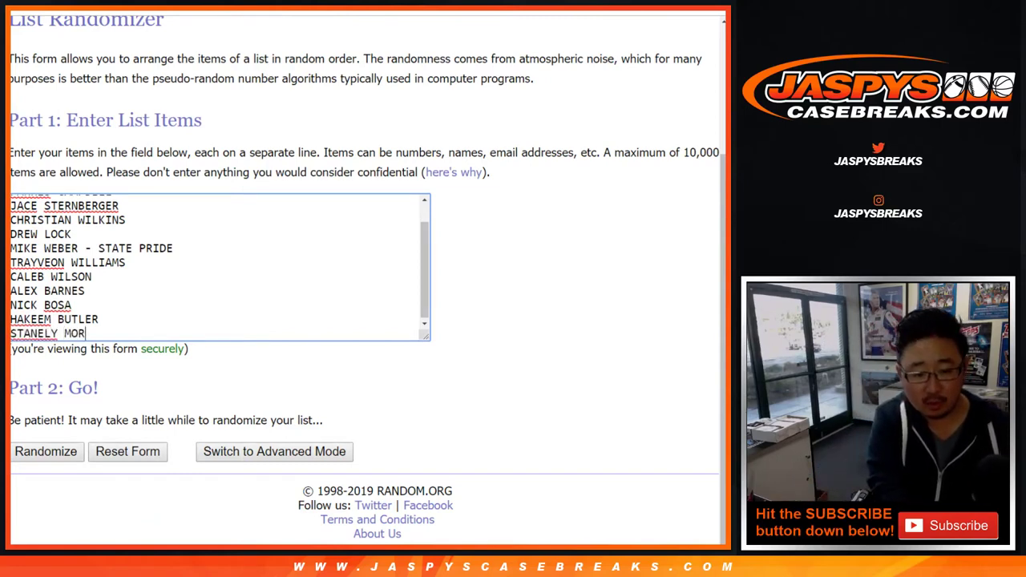
type("GAN JR")
key("Return")
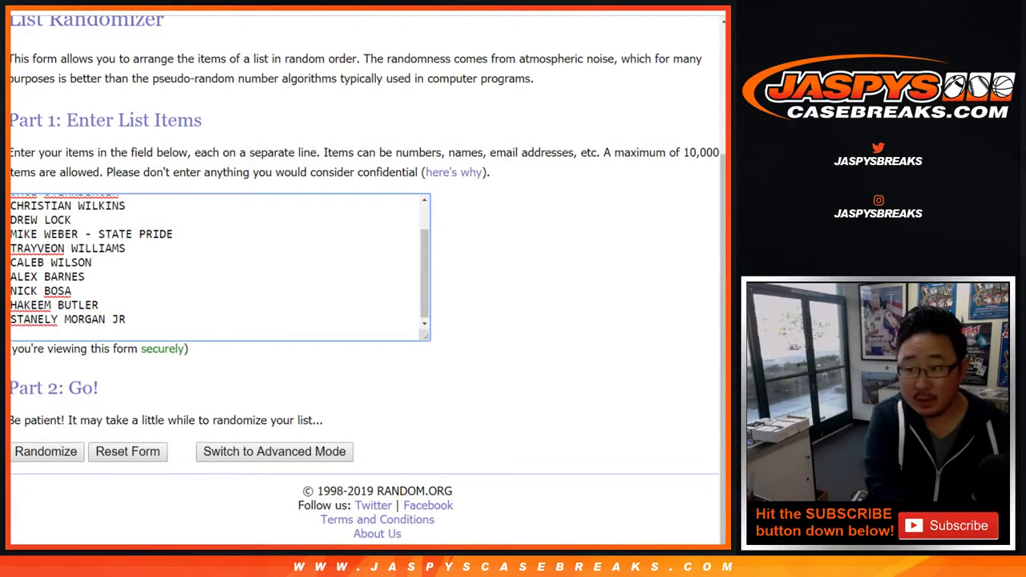
key("Return")
type("DEV IN")
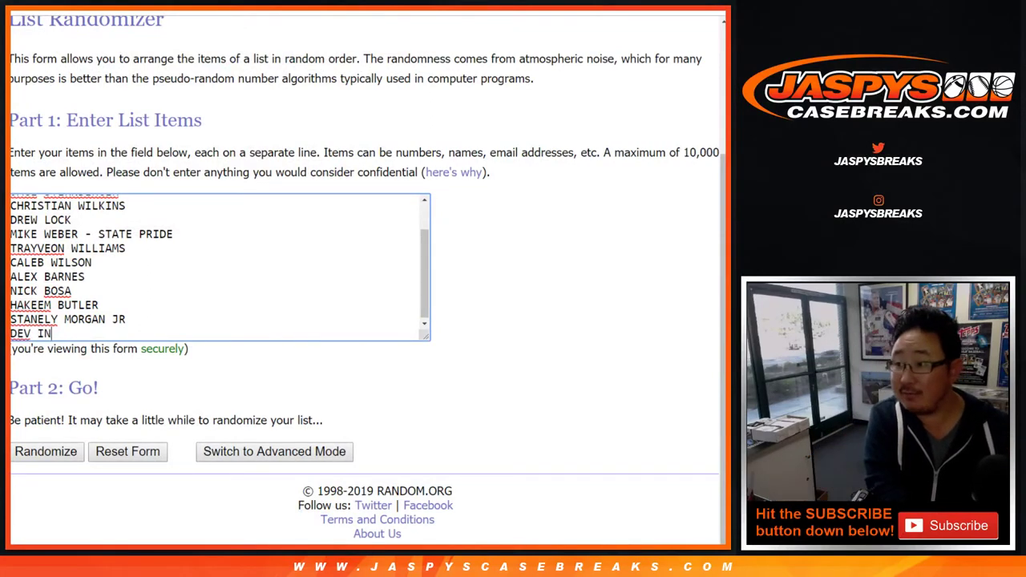
key("BackSpace")
key("BackSpace")
key("BackSpace")
type("VIN BUSH ")
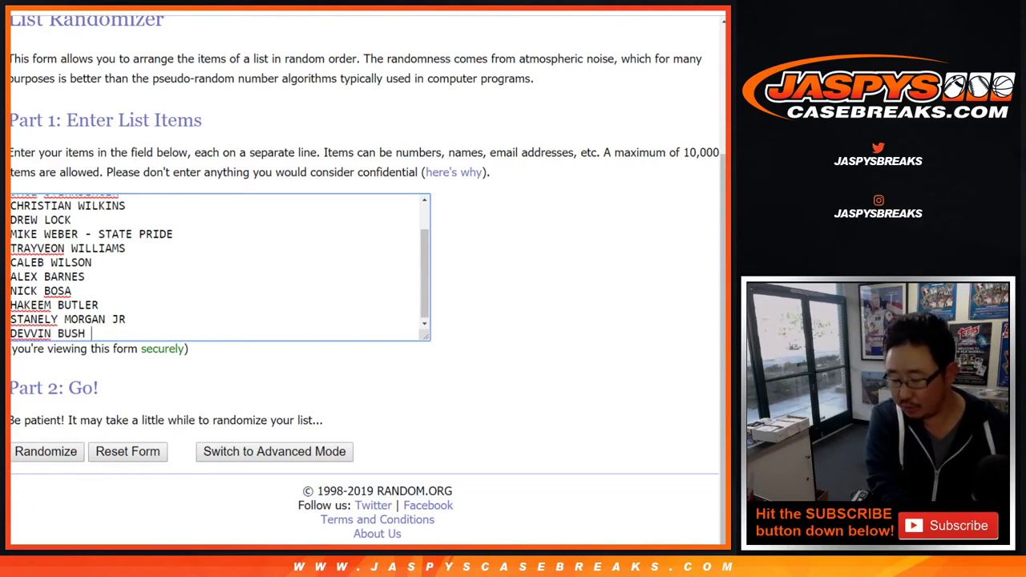
type("II")
key("Return")
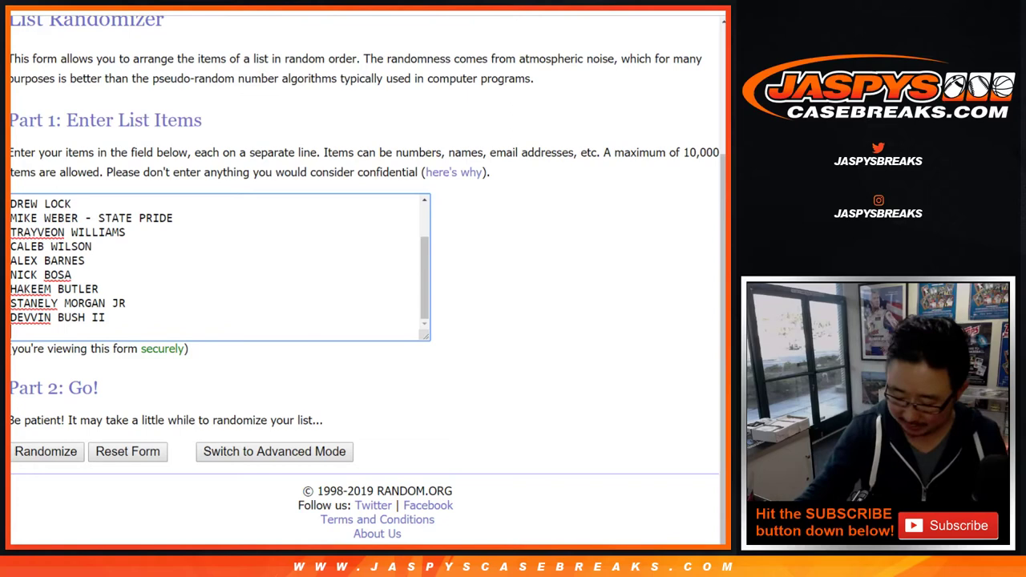
type("DAMAR")
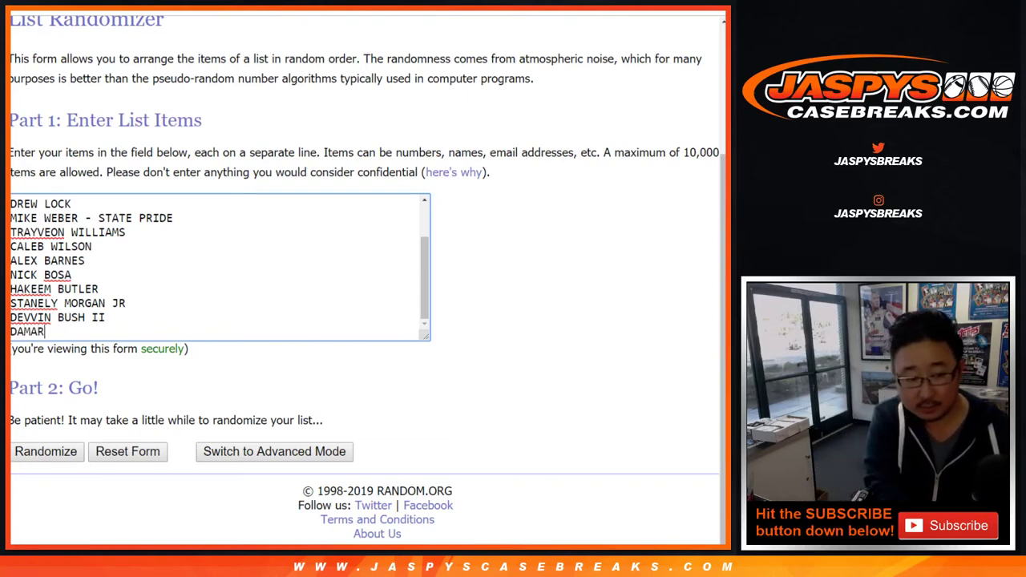
type("KSU LO")
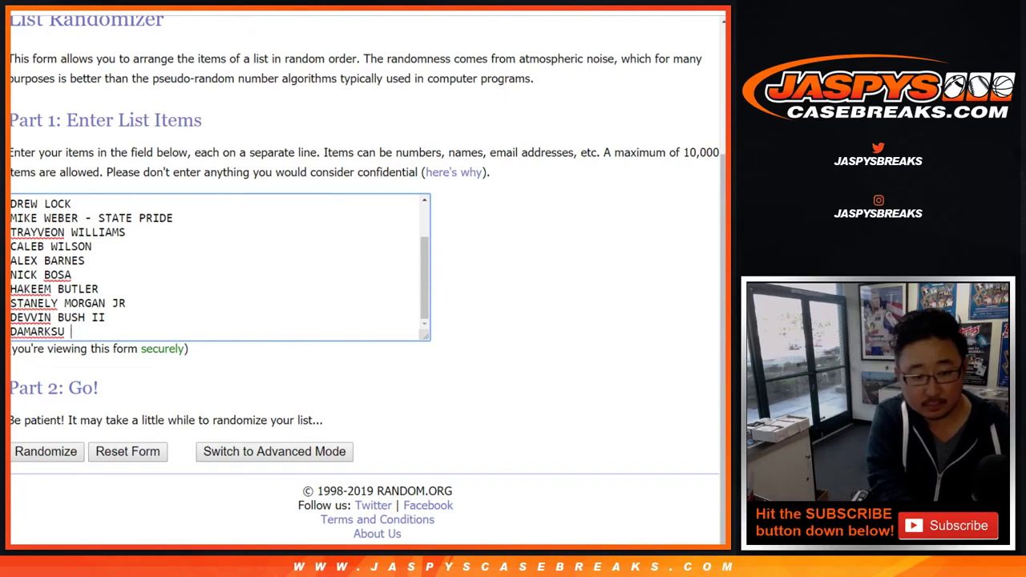
key("BackSpace")
key("BackSpace")
key("BackSpace")
type("US LODGE")
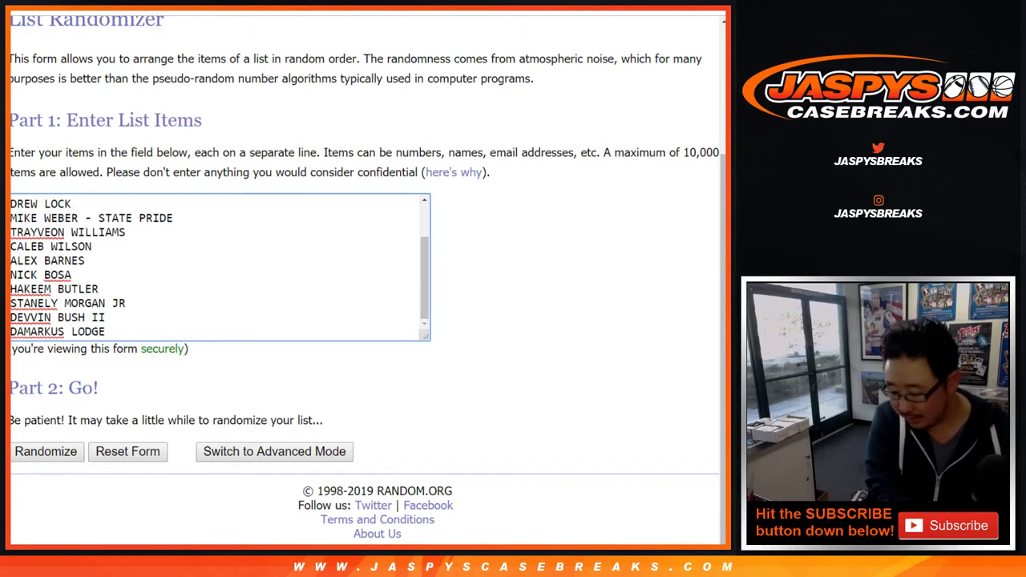
key("Return")
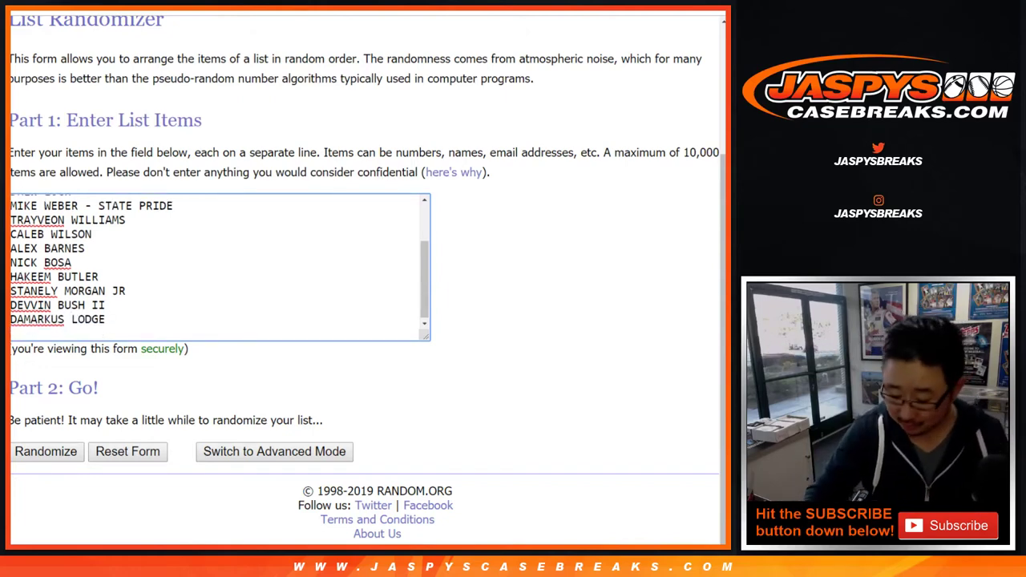
type("MARQUISE BROWN")
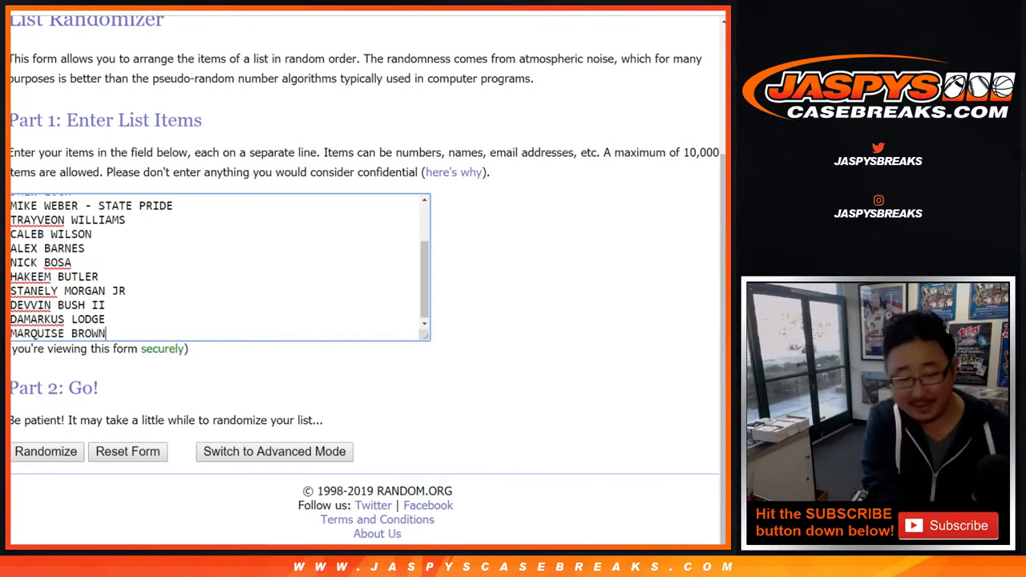
type(" - REDEMPT")
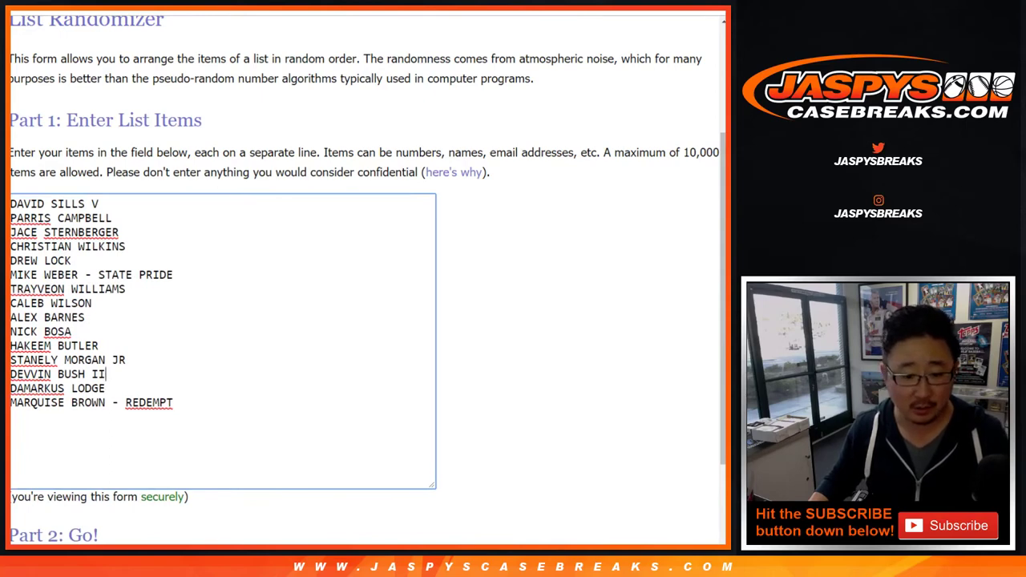
- Review the hits list, then roll two dice on the Dice Roller, getting 3 and 2
left_click(99, 346)
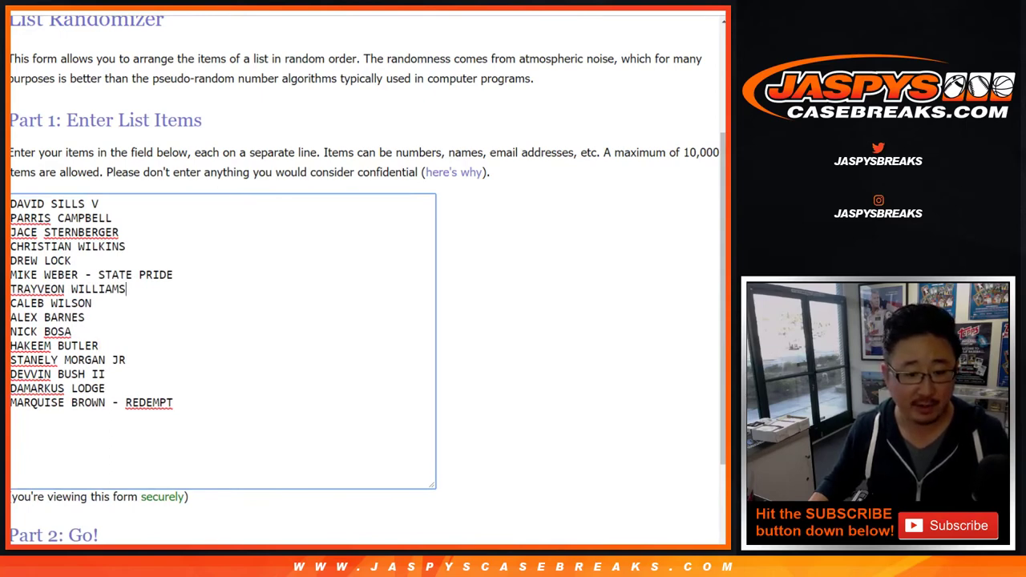
key("Up")
key("Up")
key("Up")
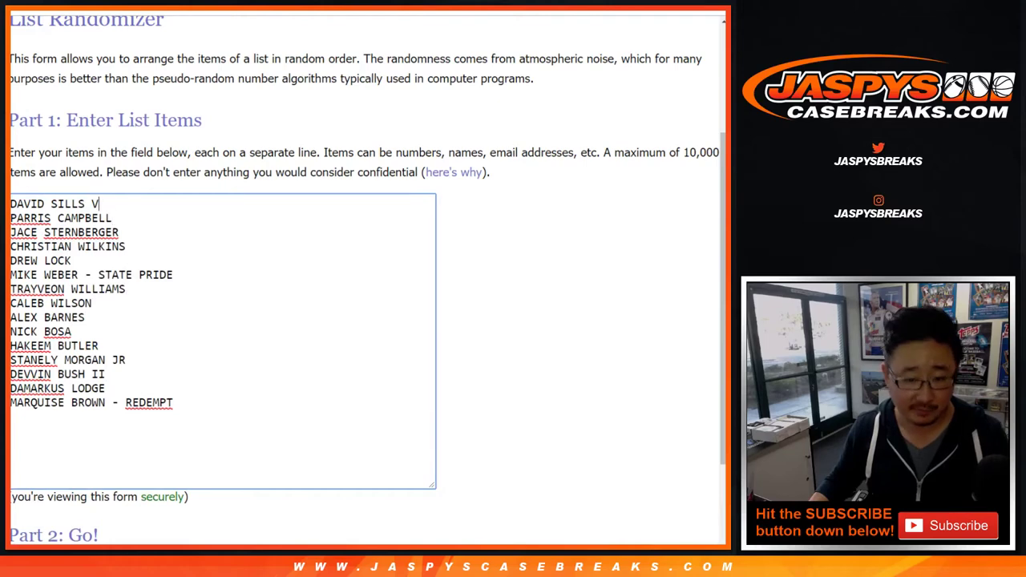
key("Tab")
key("ctrl+Tab")
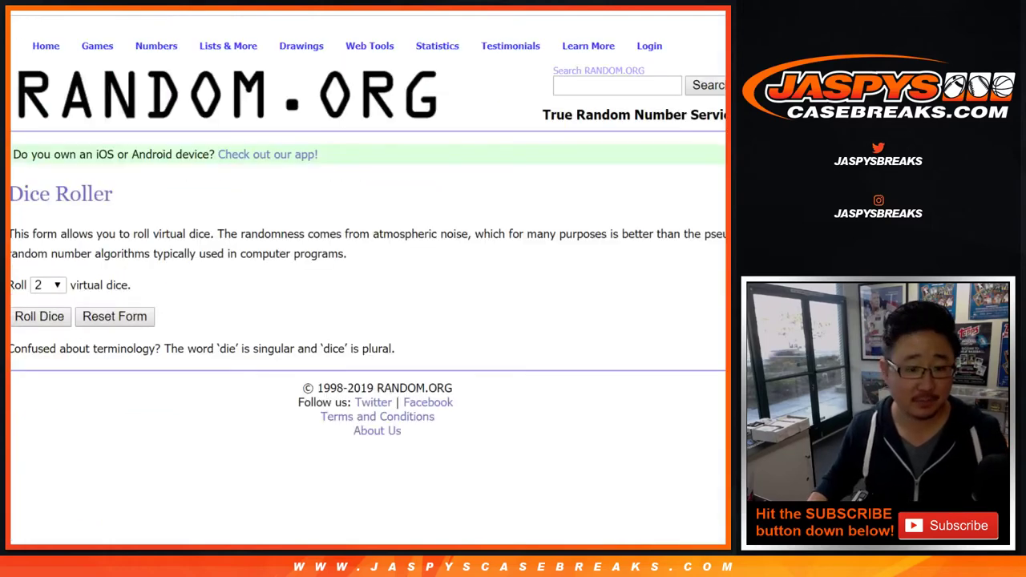
key("Return")
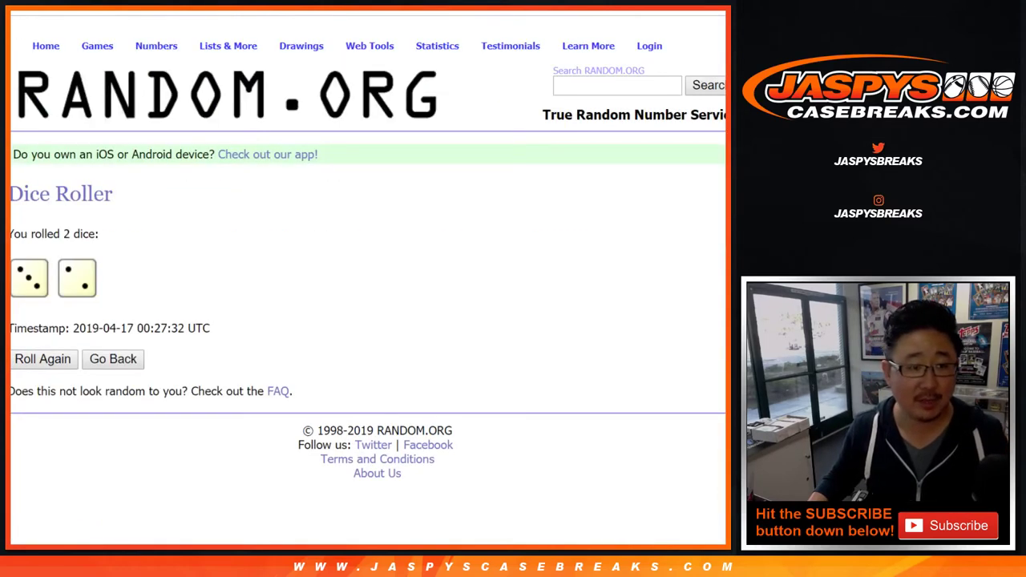
- Randomize the 15 buyer names five times in the List Randomizer
key("ctrl+Tab")
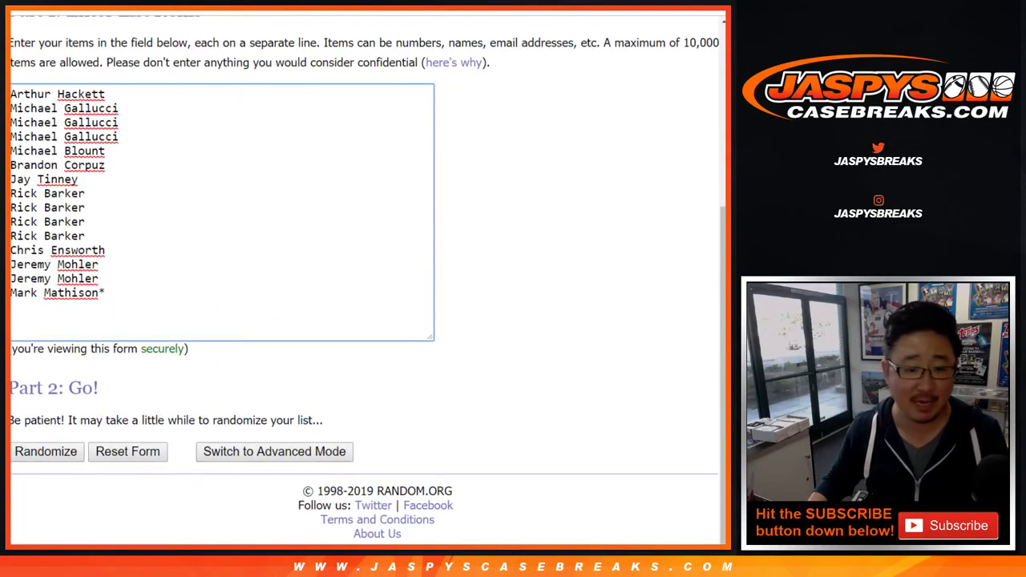
left_click(46, 451)
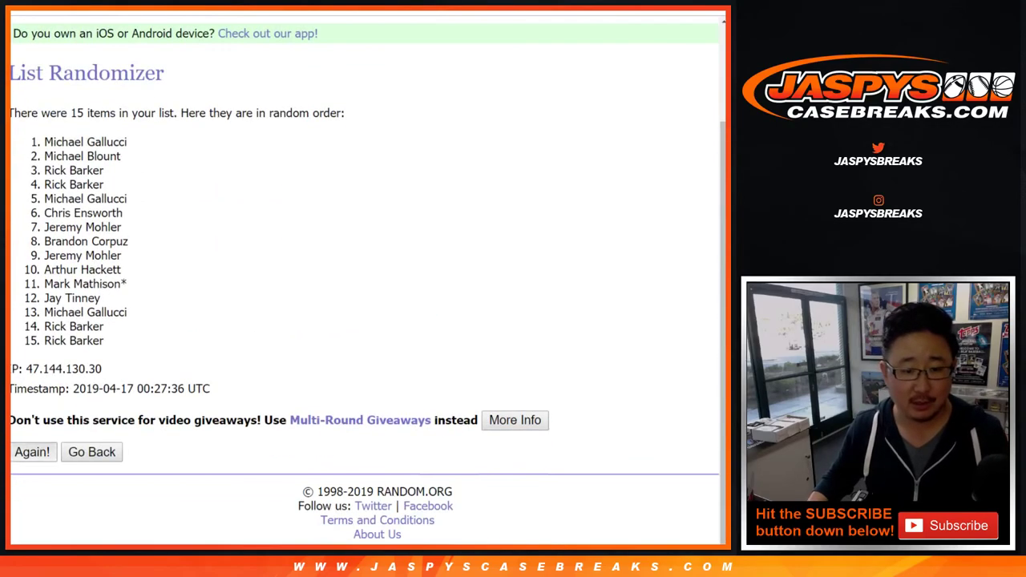
left_click(32, 451)
scroll(361, 280, "down", 3)
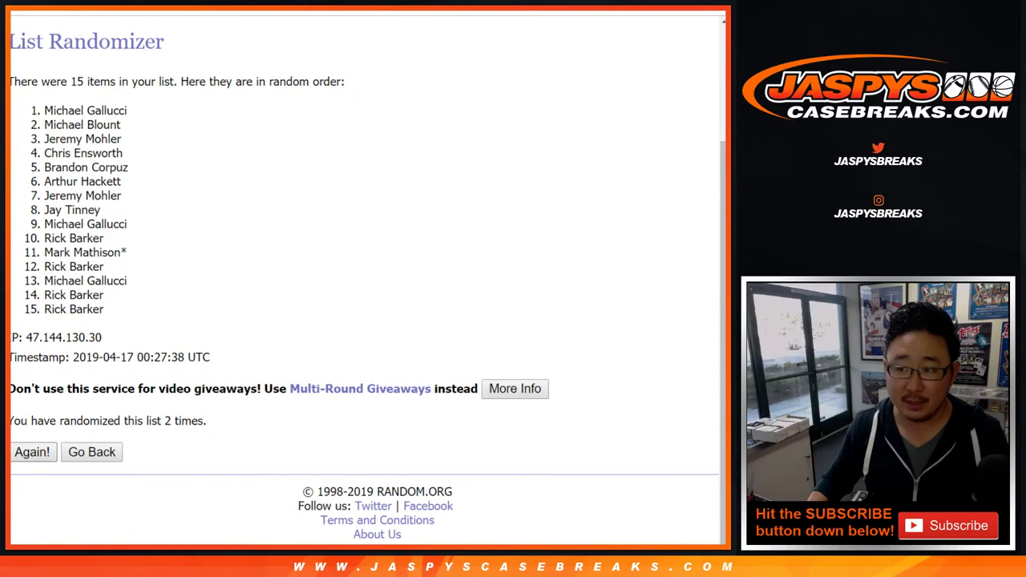
left_click(32, 452)
left_click(32, 451)
scroll(361, 280, "down", 3)
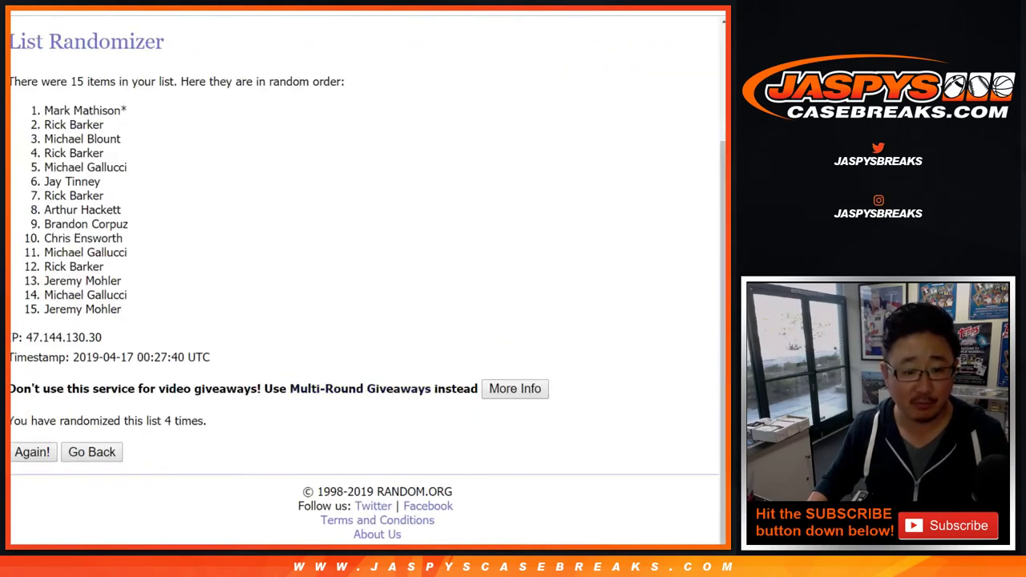
left_click(33, 451)
scroll(360, 281, "down", 3)
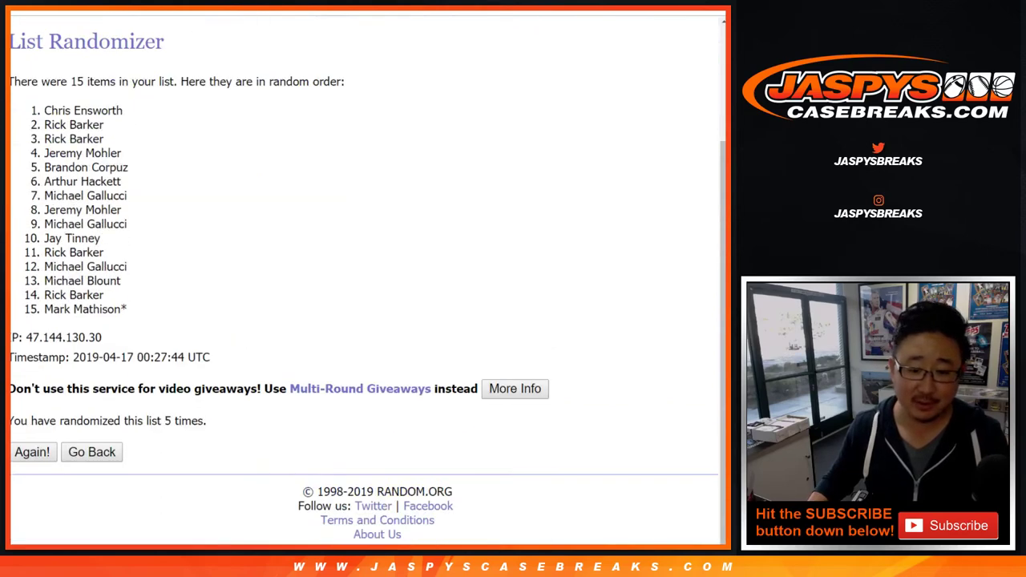
- Paste the randomized buyer names into column A starting at A1
triple_click(85, 309)
left_click_drag(45, 109, 128, 310)
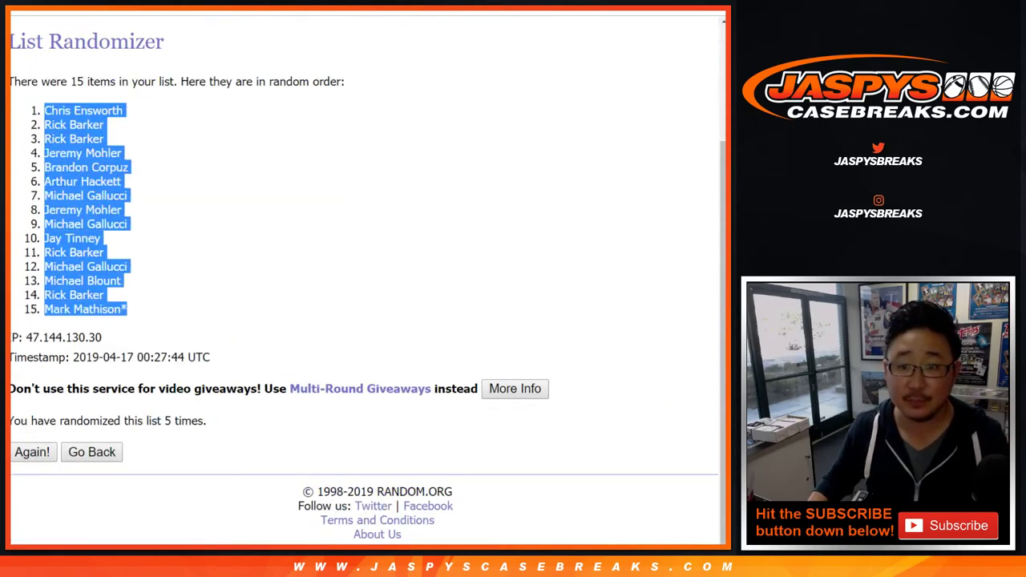
key("ctrl+Tab")
right_click(90, 116)
left_click(115, 166)
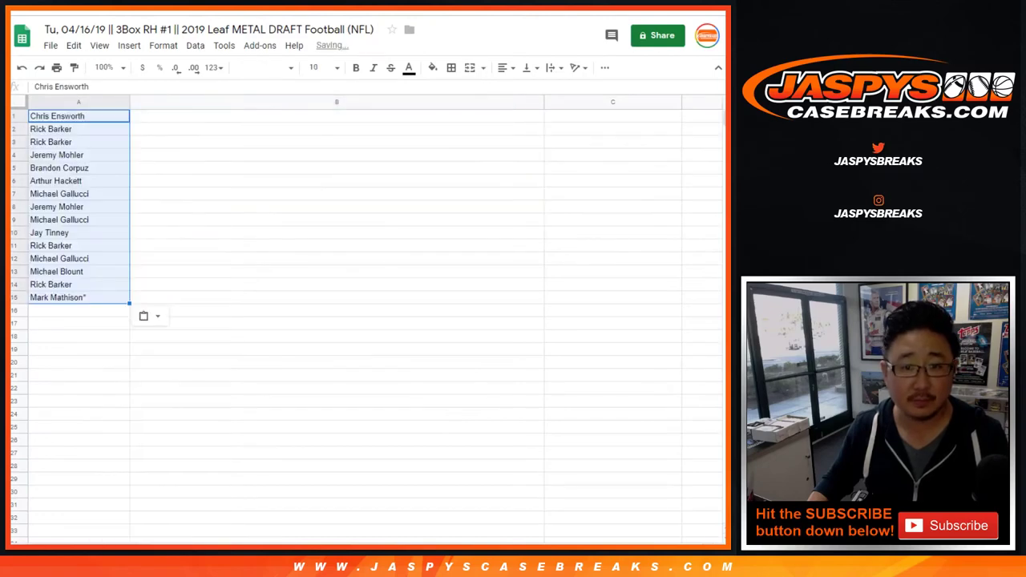
key("ctrl+Tab")
key("ctrl+Tab")
key("ctrl+Tab")
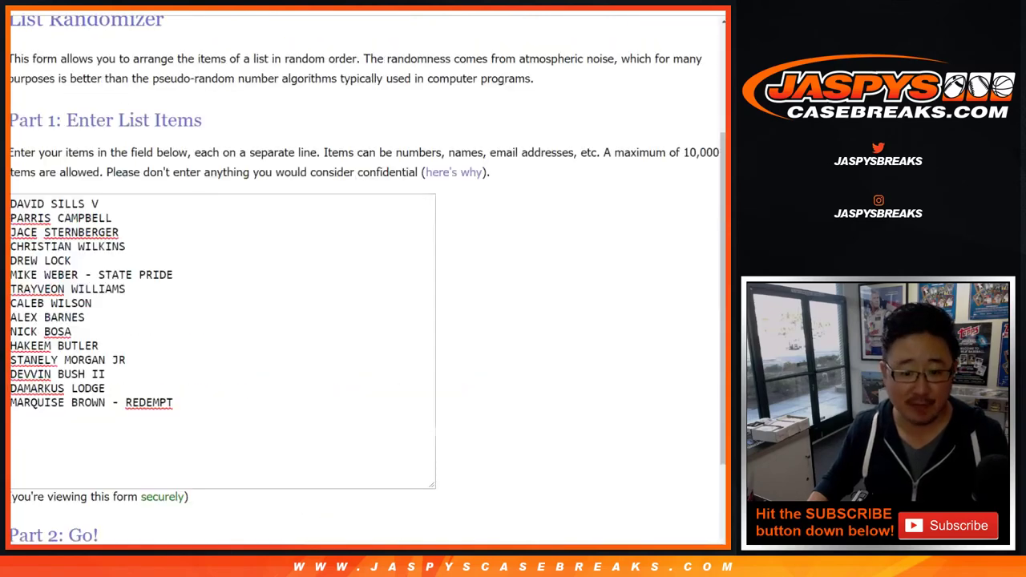
- Randomize the 15 hits five times and select the final order of all 15 hits
scroll(368, 281, "down", 4)
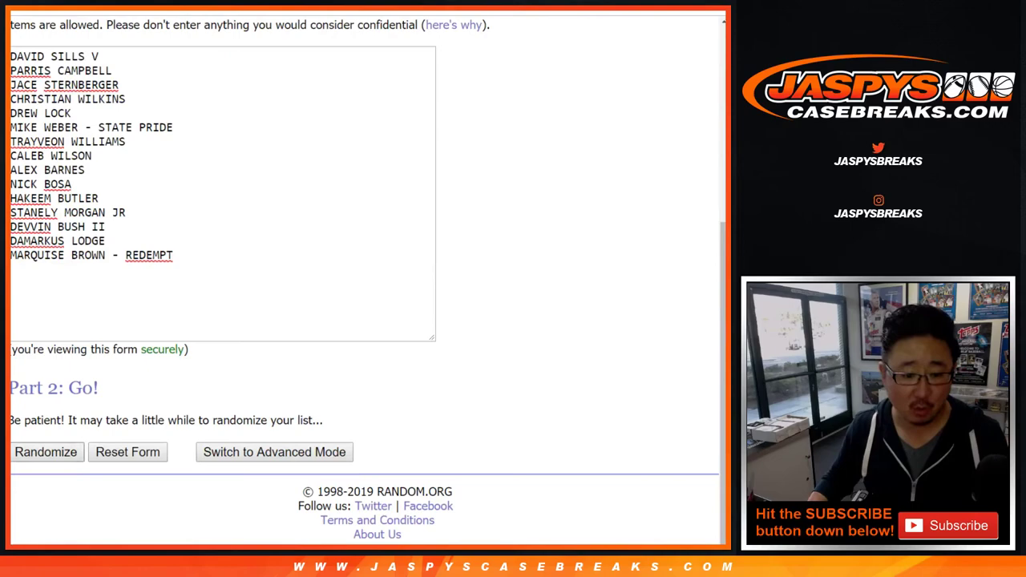
left_click(45, 452)
left_click(32, 452)
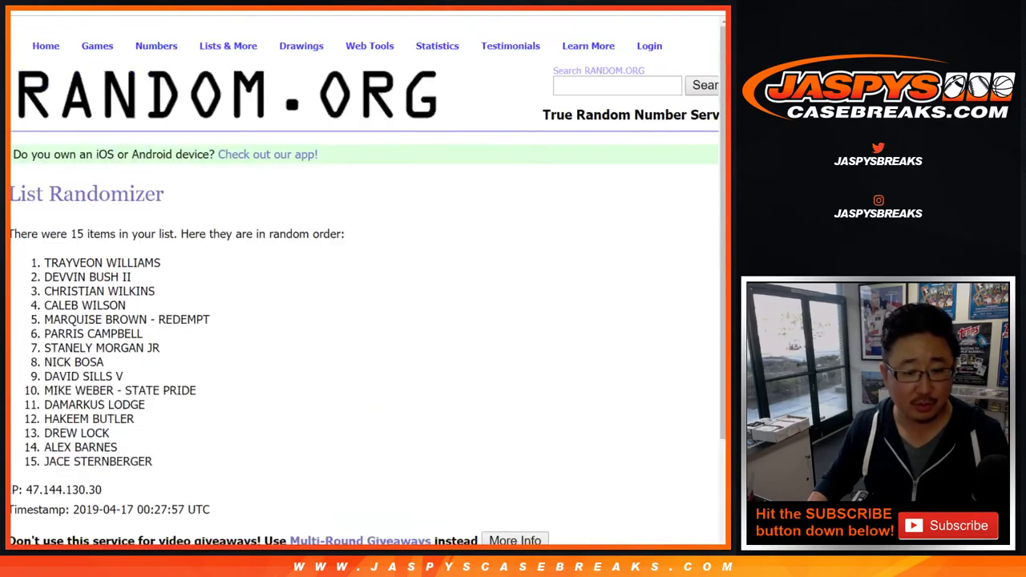
left_click(32, 452)
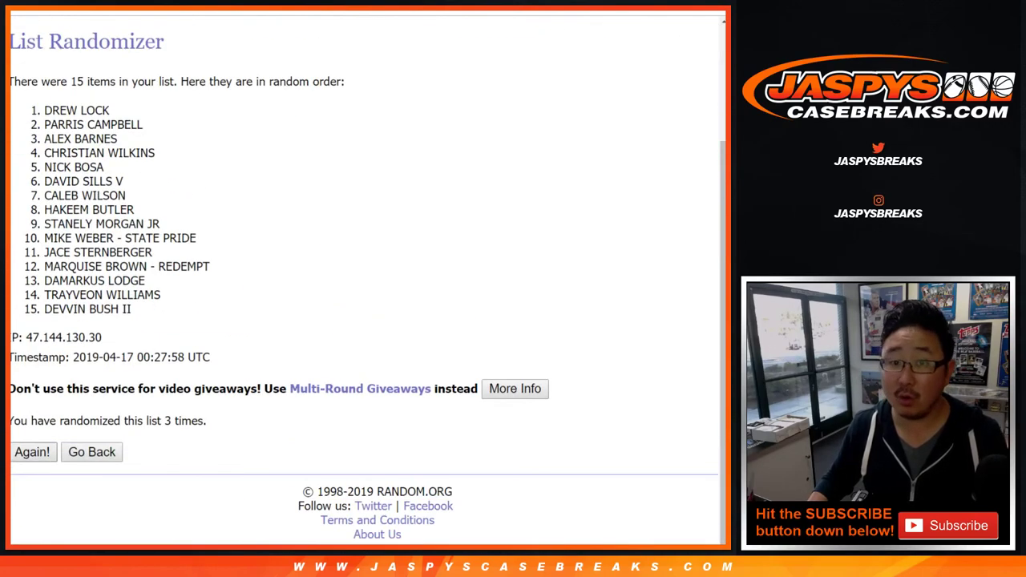
left_click(32, 452)
left_click(32, 452)
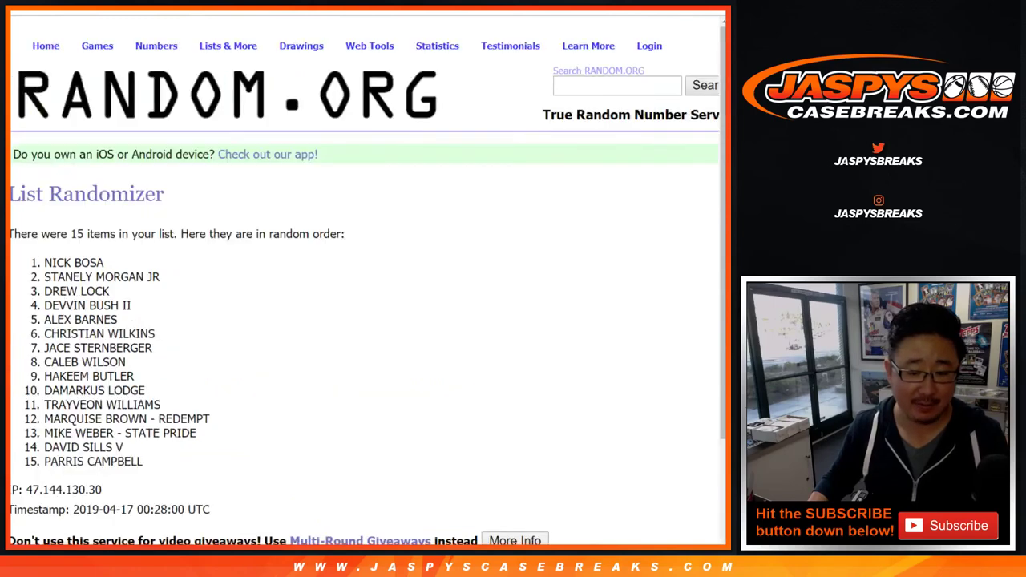
scroll(365, 321, "down", 3)
mouse_move(44, 110)
left_mouse_down()
mouse_move(161, 251)
mouse_move(143, 309)
left_mouse_up()
key("ctrl+c")
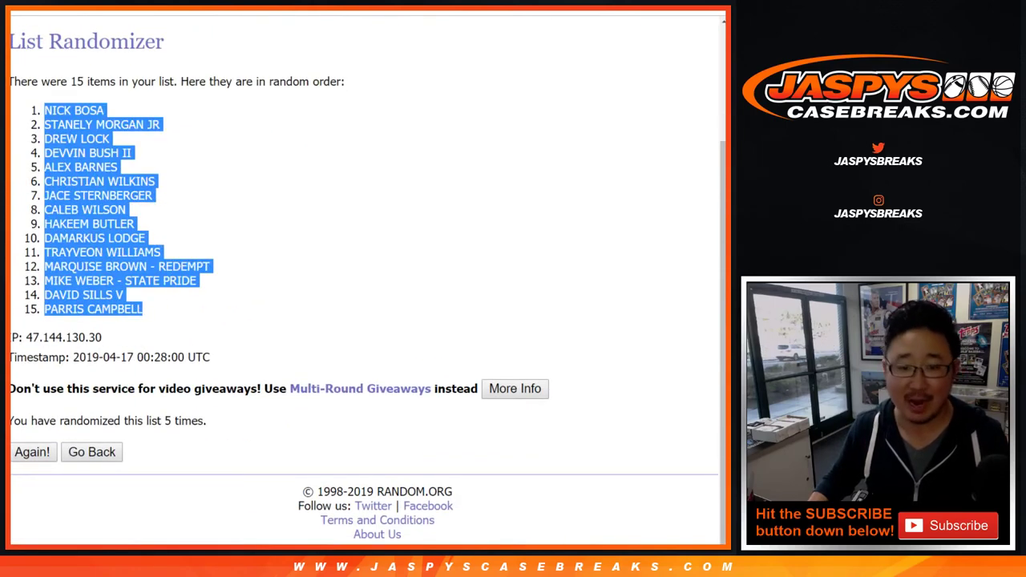
key("ctrl+Tab")
- Paste the randomized hits into column B starting at B1
left_click(151, 116)
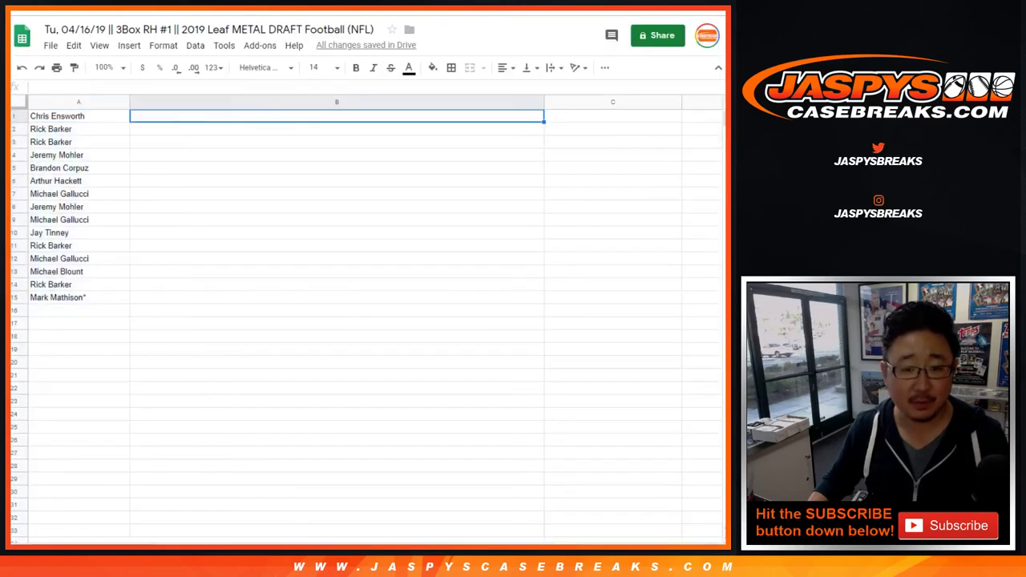
right_click(151, 117)
left_click(181, 169)
- Set the whole sheet to Helvetica Neue size 14 and autofit column A
key("ctrl+a")
left_click(263, 68)
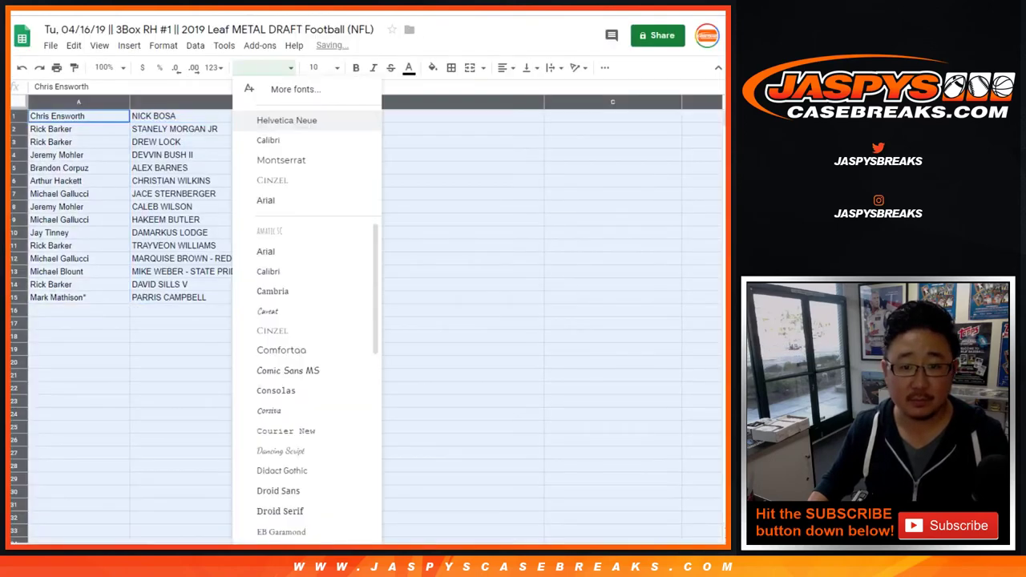
left_click(286, 120)
left_click(314, 68)
left_click(315, 230)
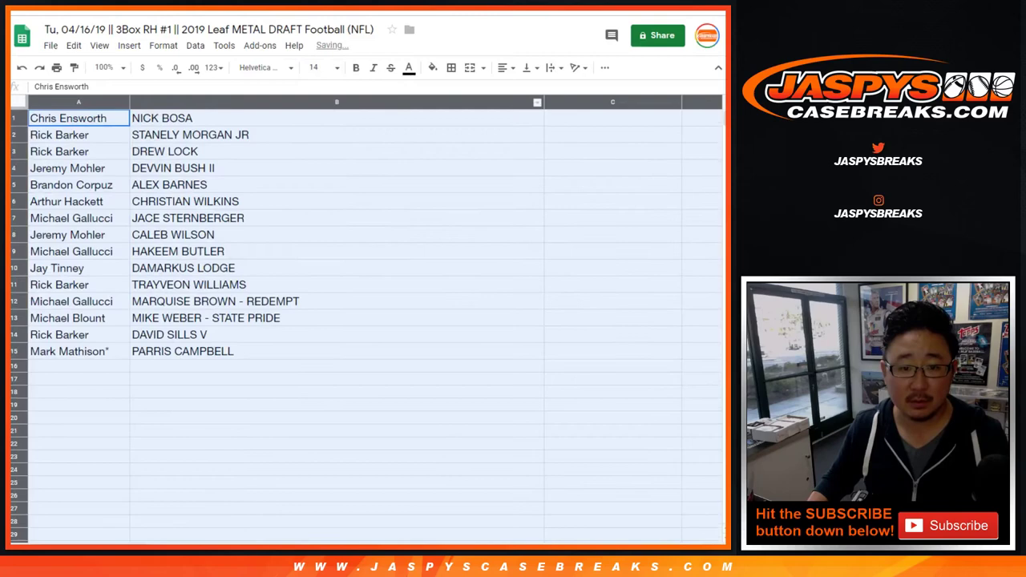
left_click(337, 101)
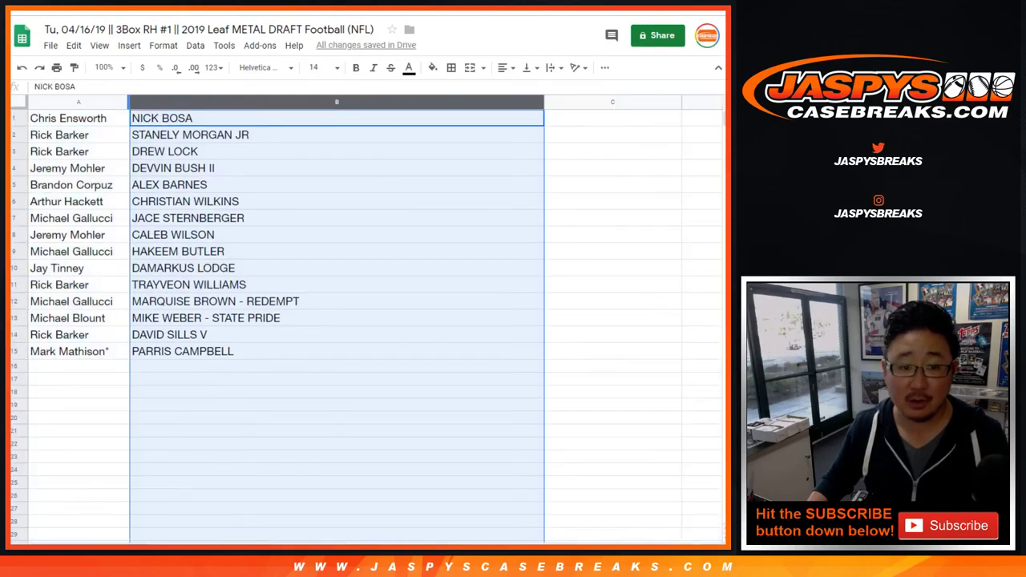
double_click(130, 102)
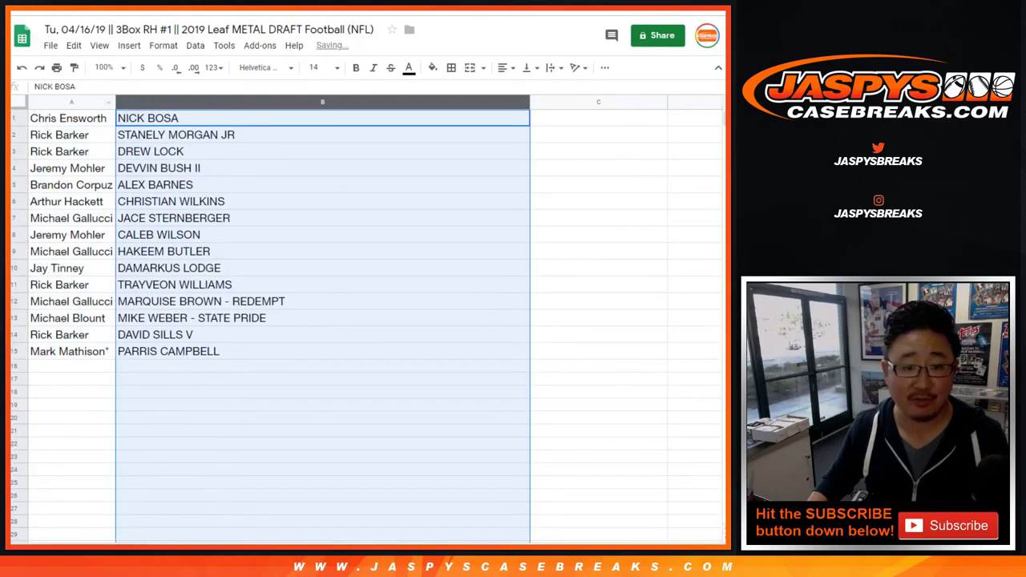
left_click(71, 118)
left_click(19, 135)
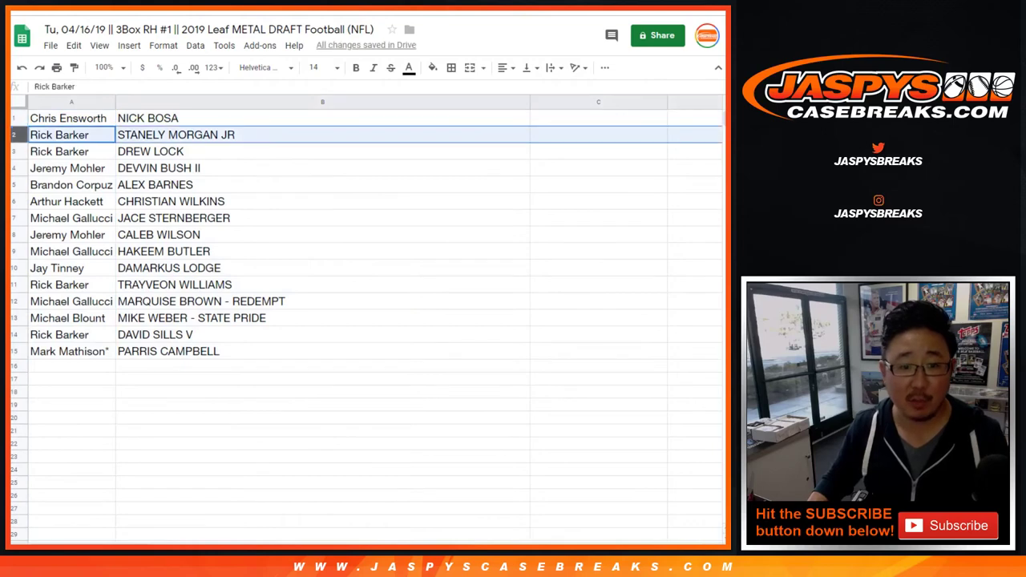
left_click(20, 152)
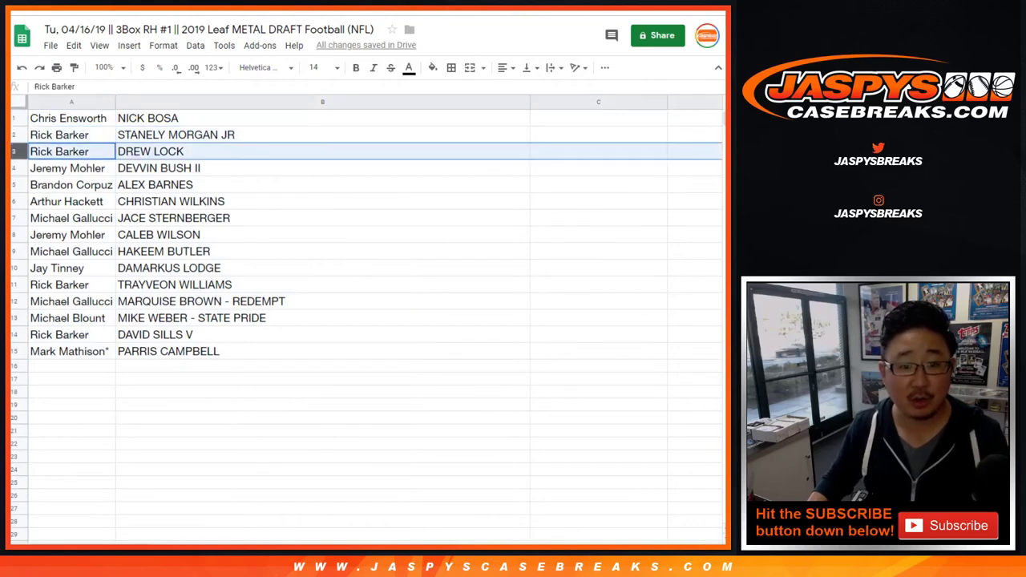
left_click(19, 168)
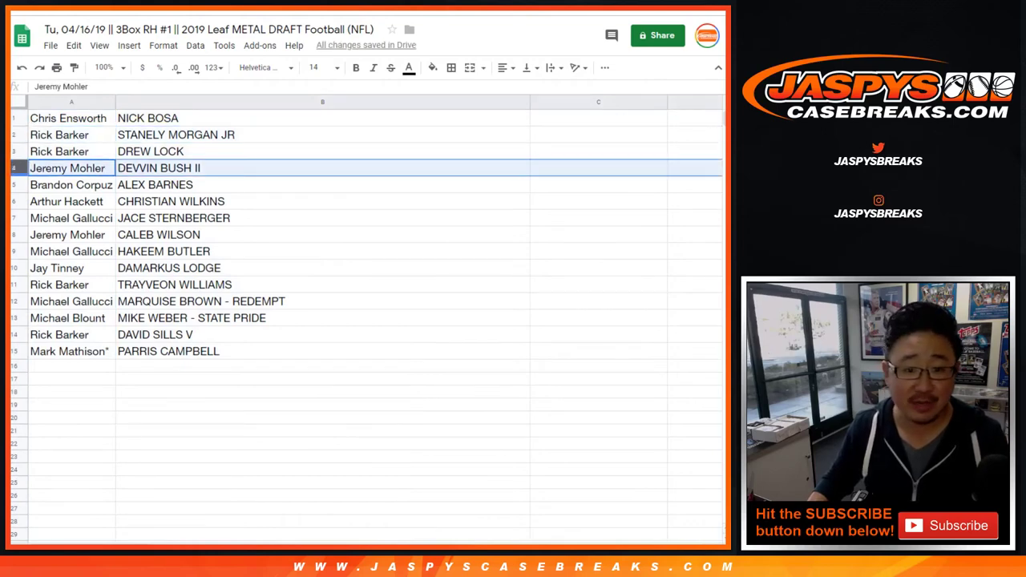
left_click(19, 186)
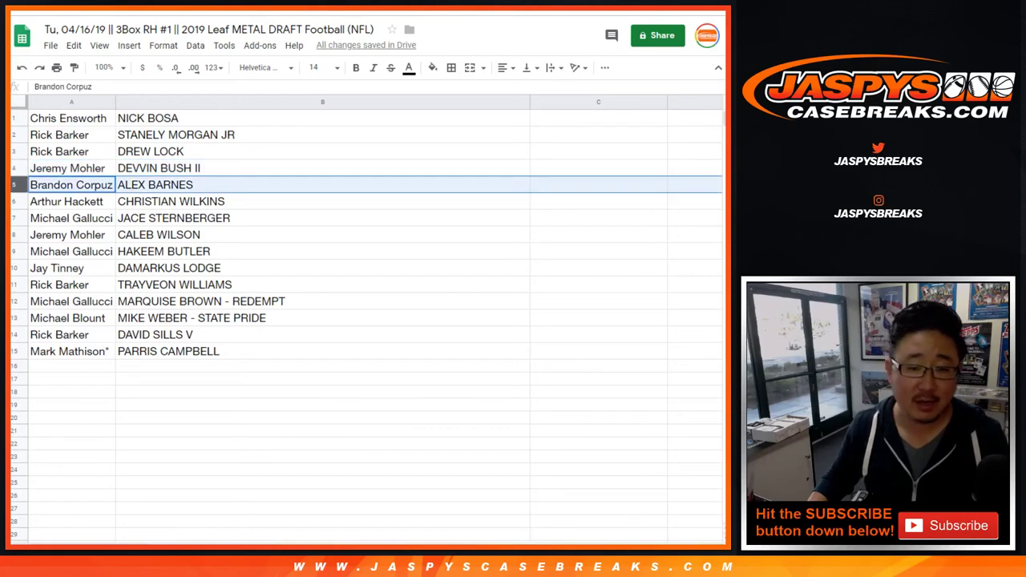
left_click(13, 201)
left_click(14, 218)
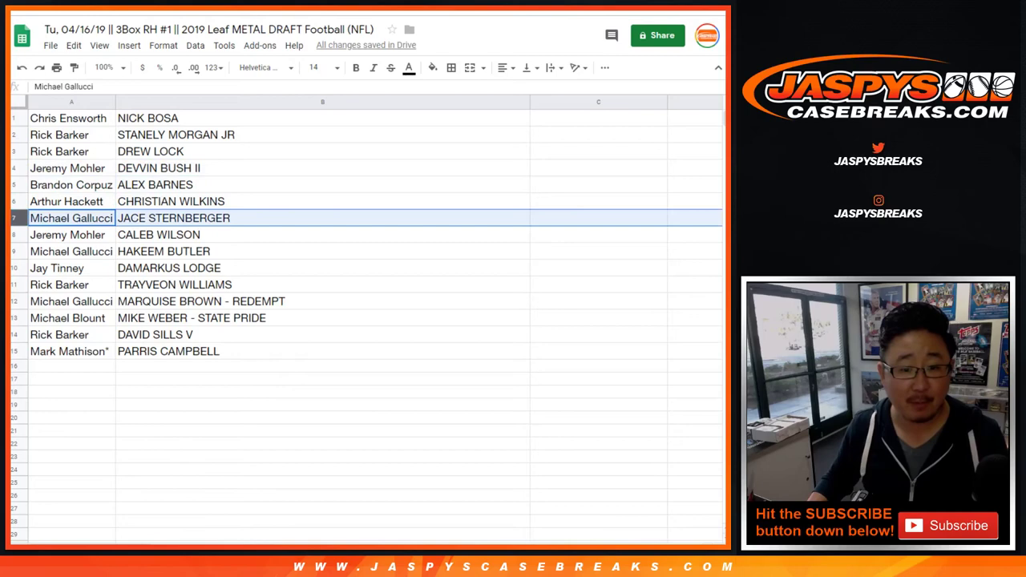
left_click(13, 235)
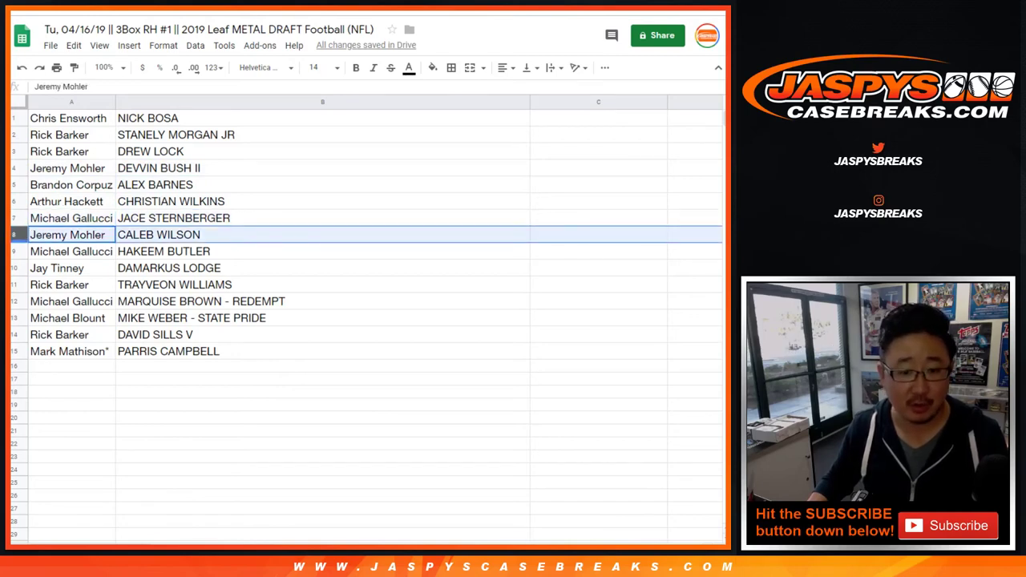
left_click(14, 251)
left_click(14, 268)
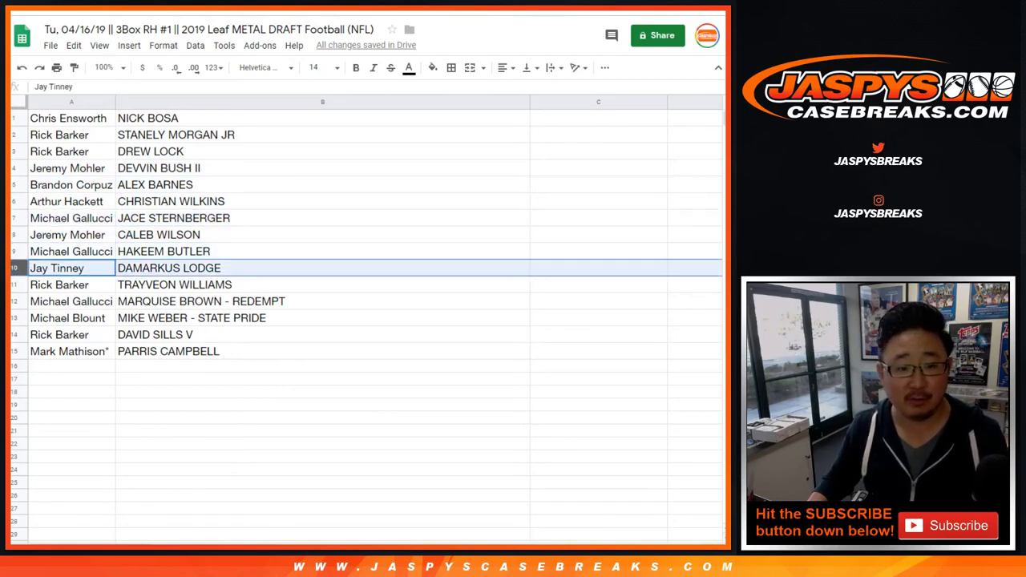
left_click(14, 285)
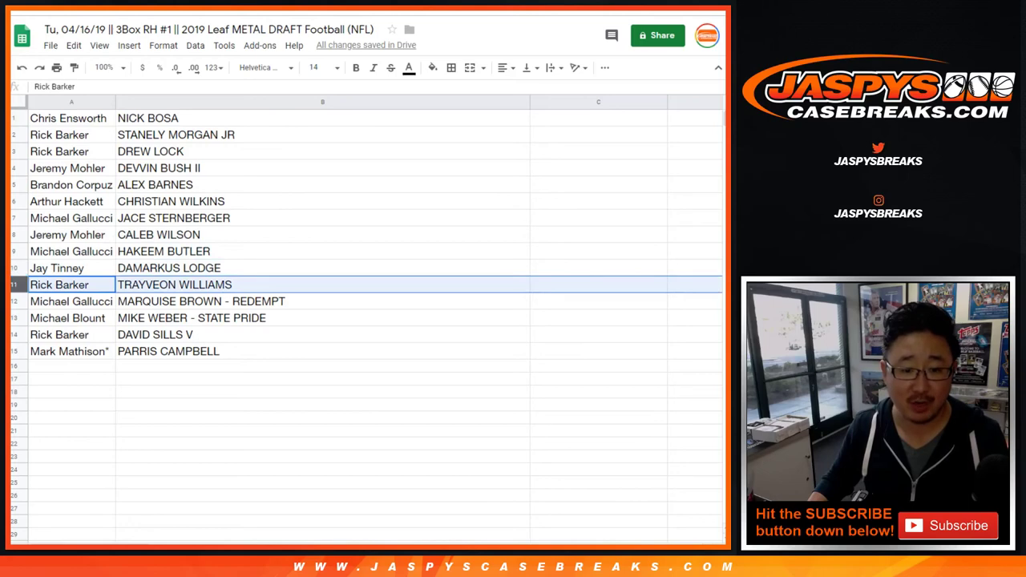
left_click(14, 301)
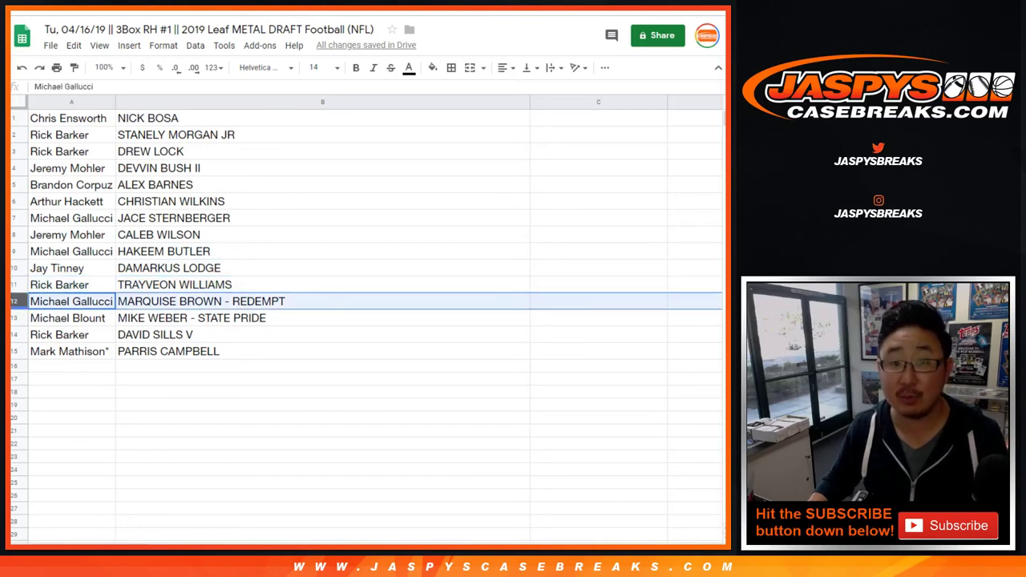
left_click(14, 319)
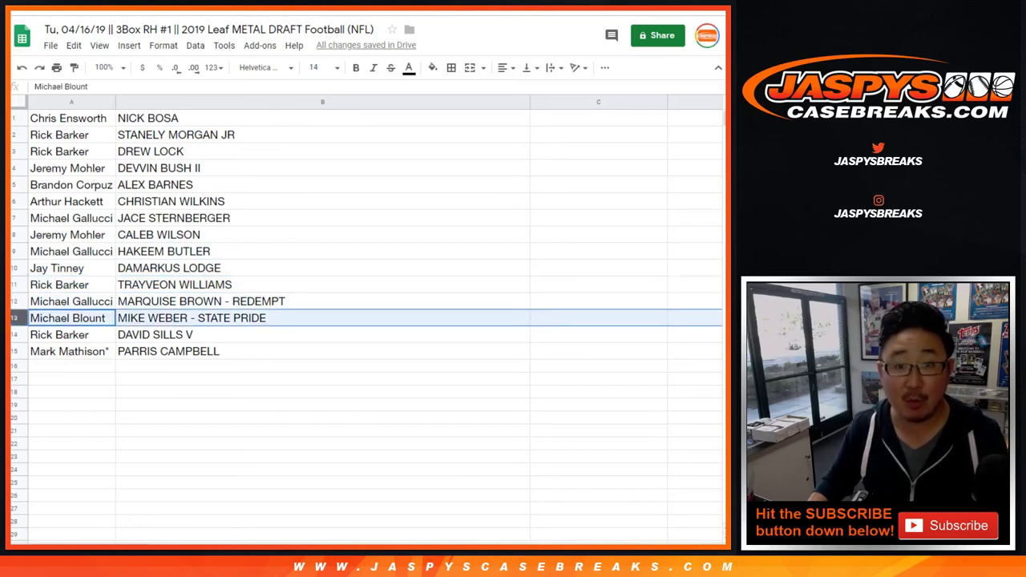
left_click(13, 335)
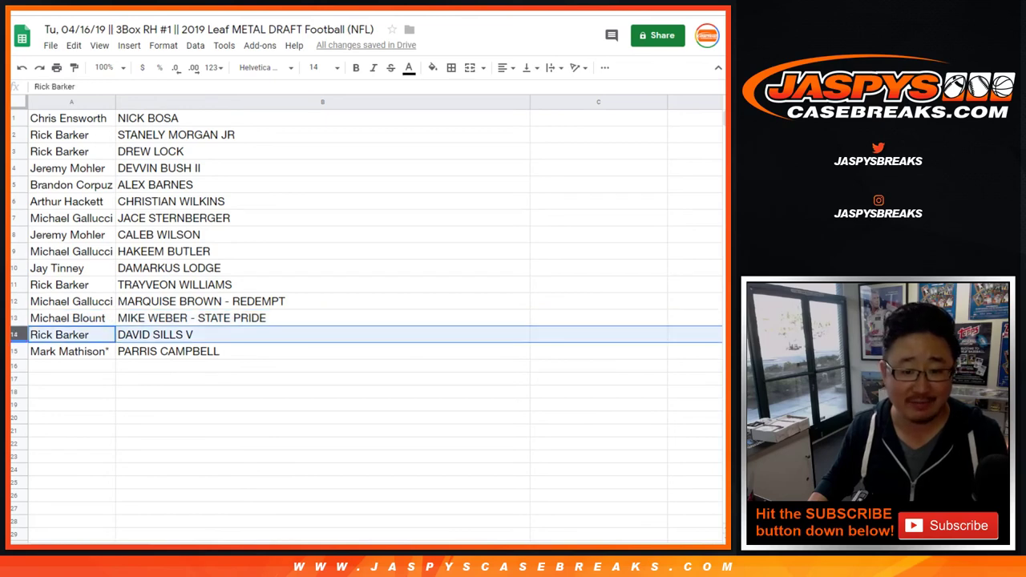
left_click(14, 351)
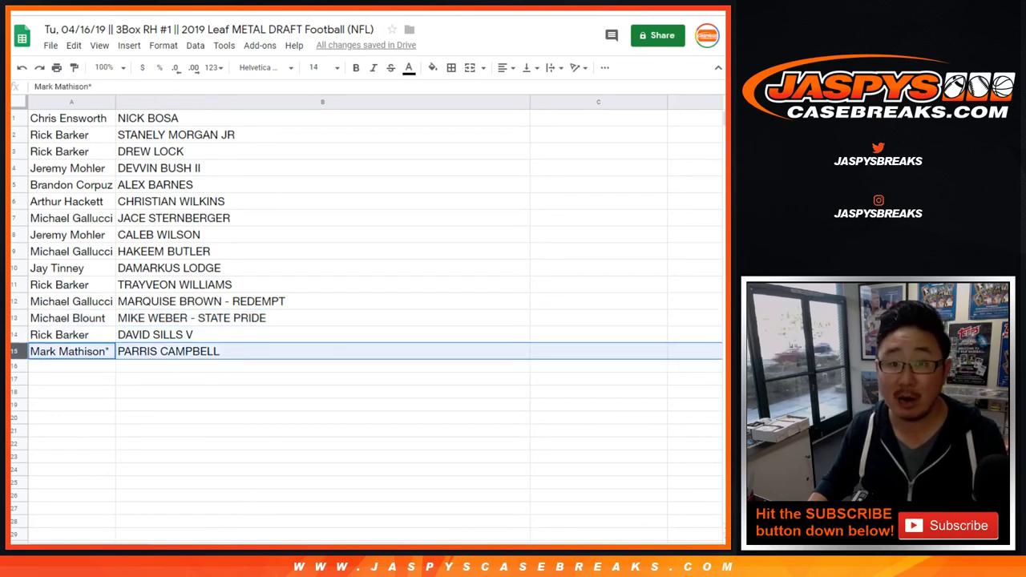